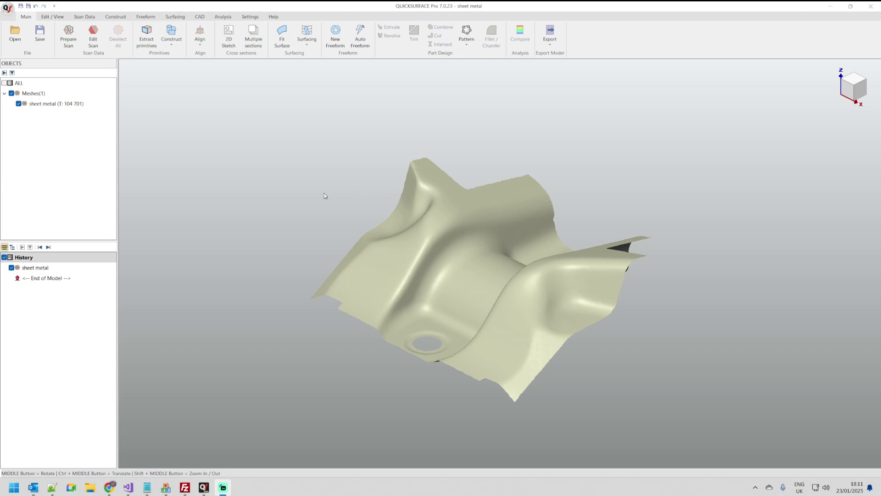
Select the 'sheet metal' mesh in the Objects tree and open it in Edit Scan.
{"action": "middle_click_drag", "start_coordinate": [350, 230], "coordinate": [358, 370]}
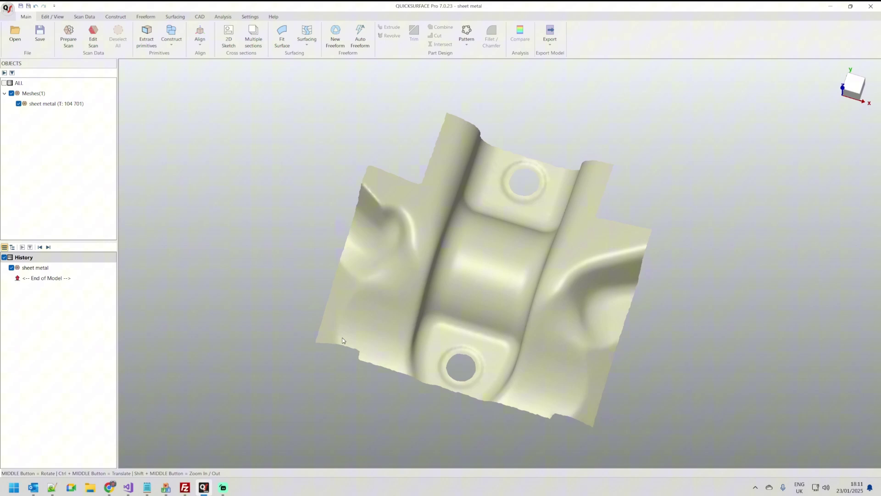
{"action": "left_click", "coordinate": [55, 103]}
{"action": "left_click", "coordinate": [93, 44]}
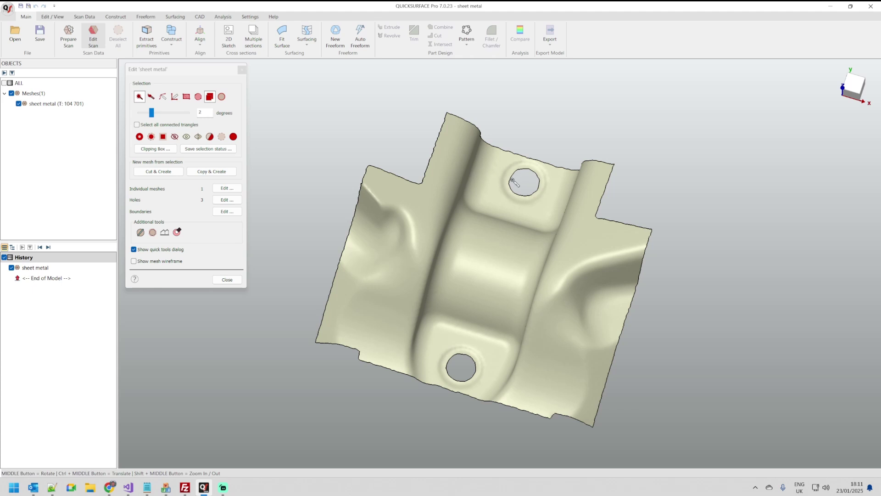
Open Edit boundaries and cycle through the three boundaries, ending on a hole outline.
{"action": "left_click", "coordinate": [236, 213]}
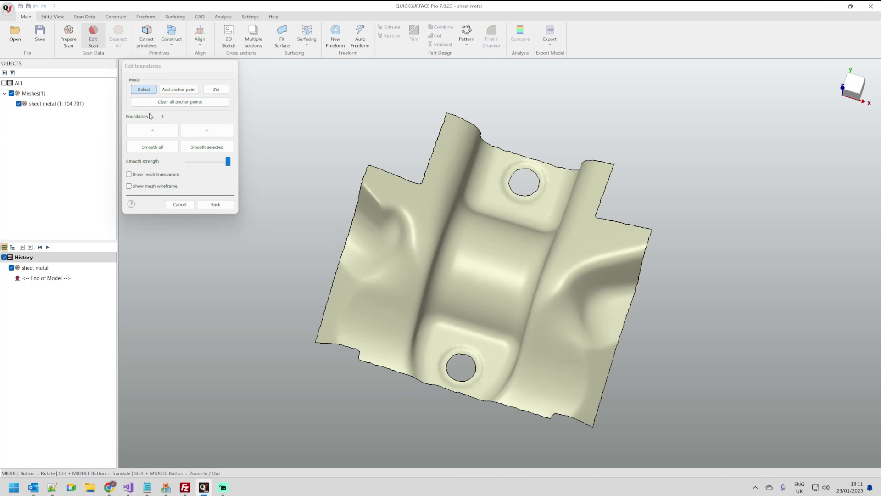
{"action": "left_click", "coordinate": [218, 134]}
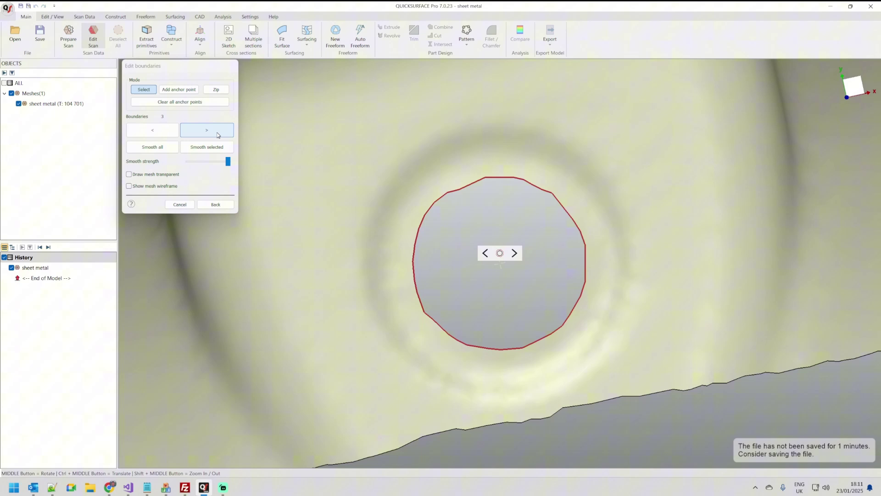
{"action": "left_click", "coordinate": [218, 134]}
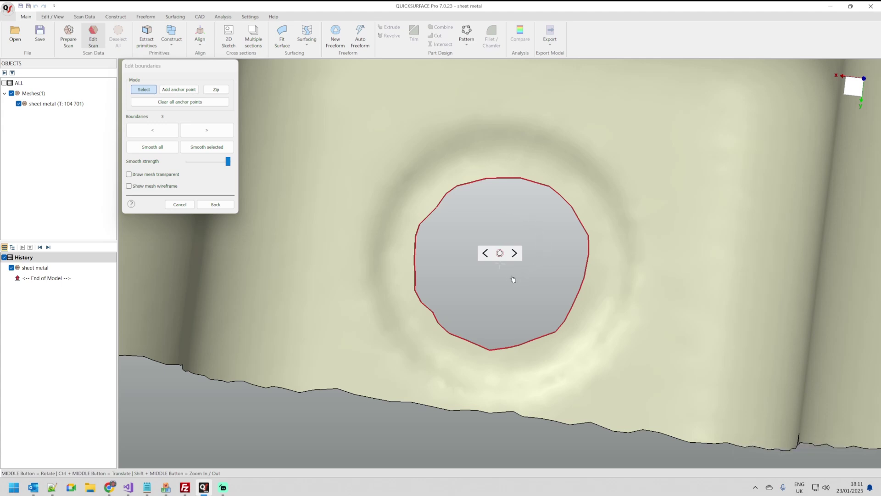
{"action": "middle_click_drag", "start_coordinate": [491, 216], "coordinate": [490, 194]}
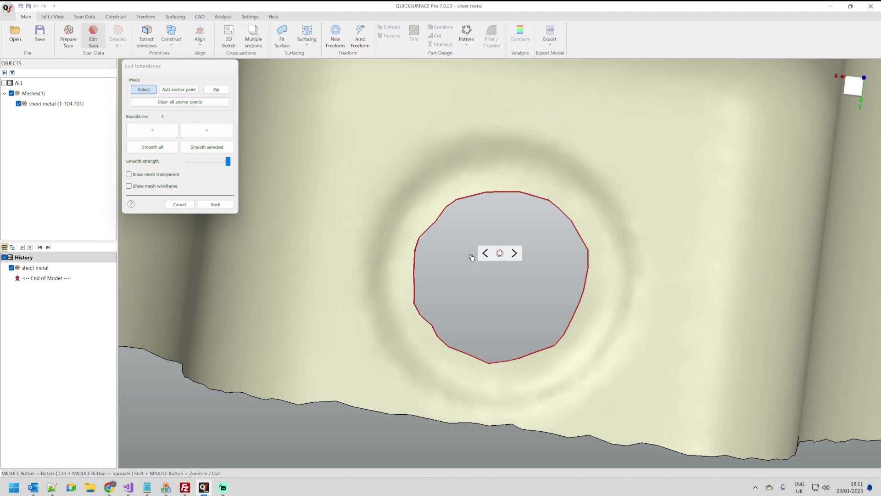
{"action": "left_click", "coordinate": [515, 254]}
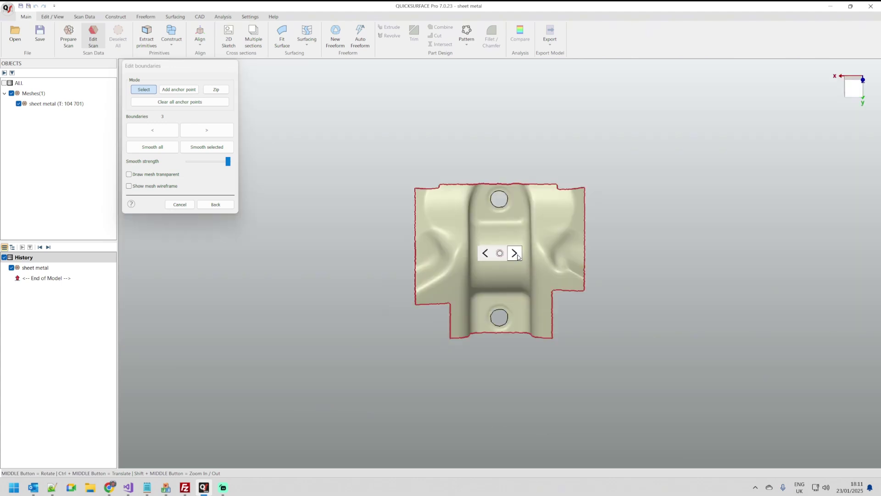
{"action": "left_click", "coordinate": [515, 253]}
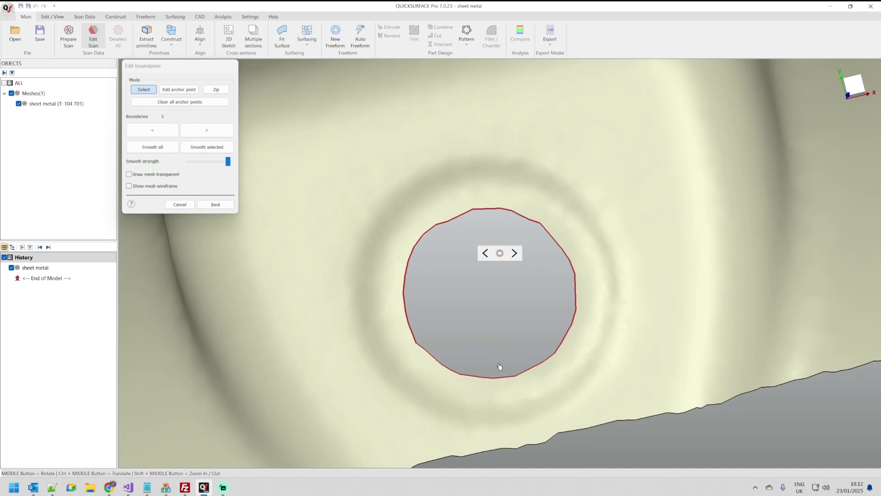
Smooth the two jagged hole boundaries into round outlines.
{"action": "left_click", "coordinate": [499, 253]}
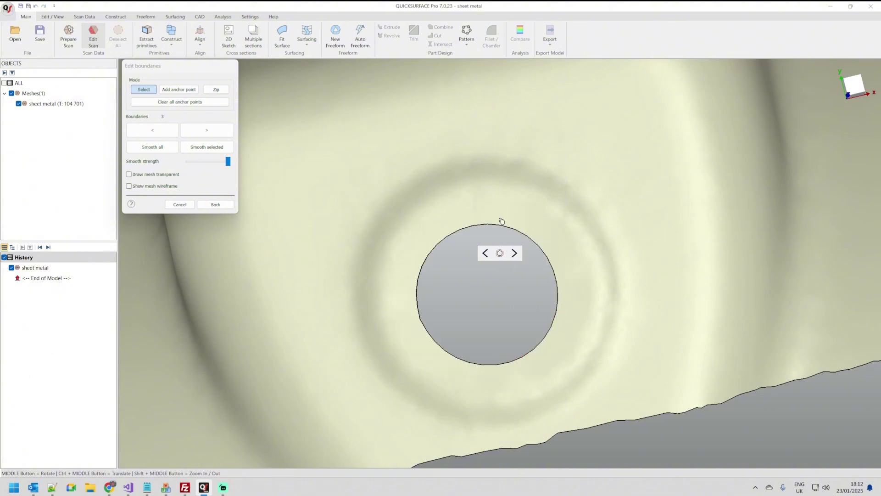
{"action": "scroll", "coordinate": [537, 337], "scroll_direction": "down", "scroll_amount": 5}
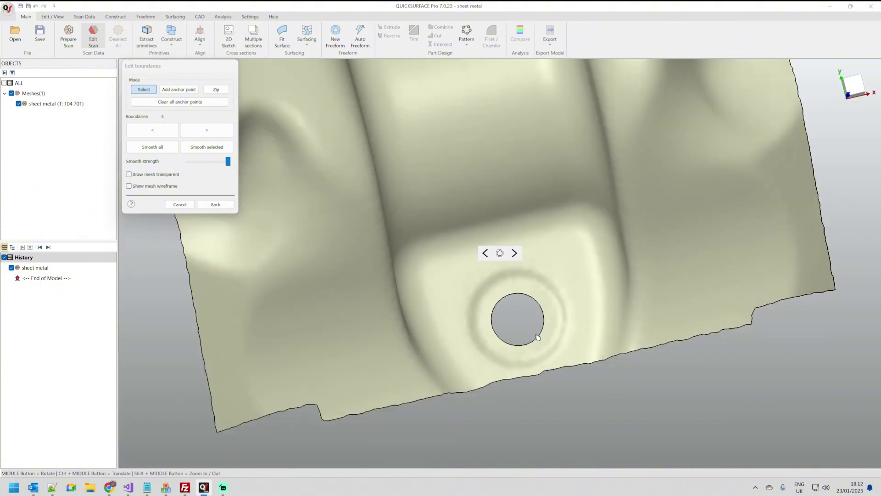
{"action": "scroll", "coordinate": [561, 338], "scroll_direction": "down", "scroll_amount": 3}
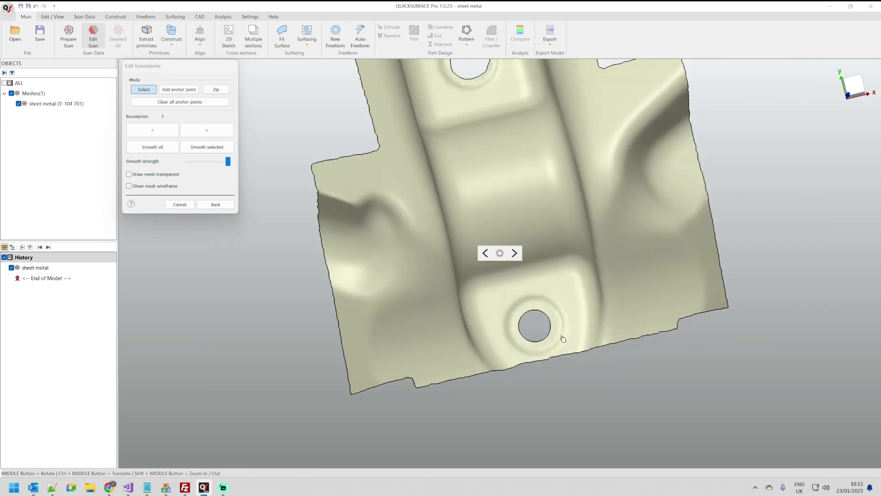
{"action": "scroll", "coordinate": [528, 157], "scroll_direction": "up", "scroll_amount": 5}
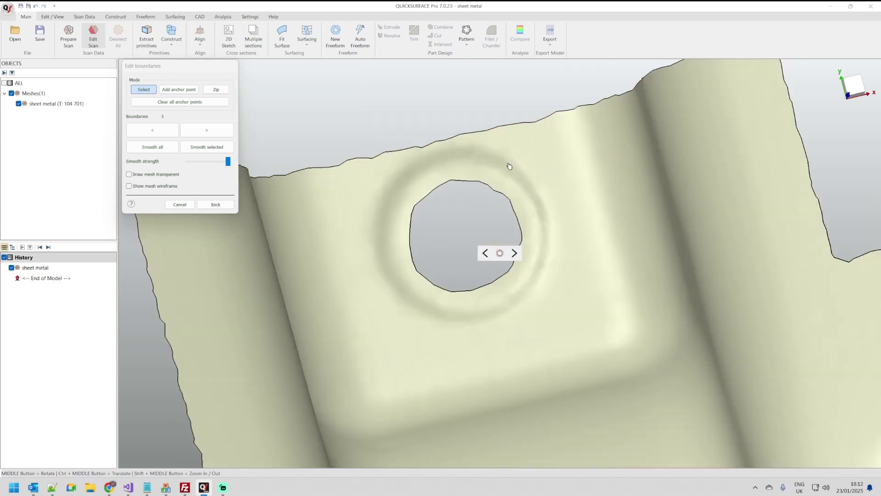
{"action": "left_click", "coordinate": [450, 182]}
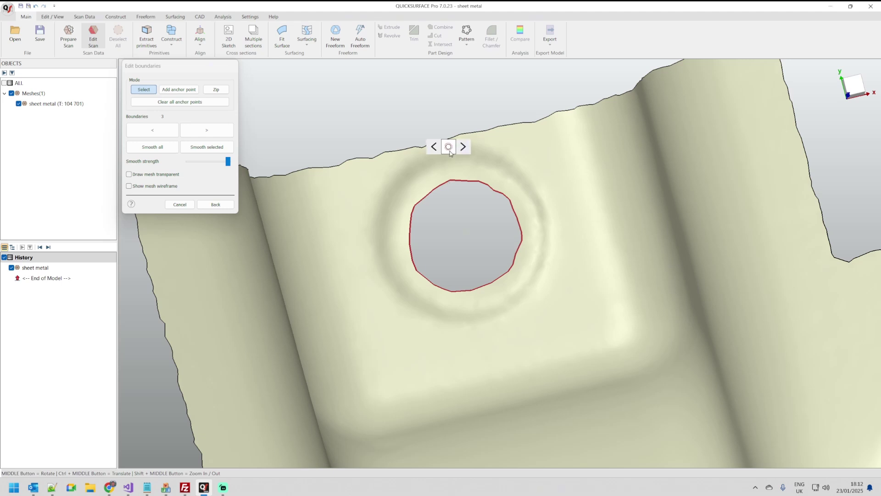
{"action": "left_click", "coordinate": [449, 146]}
Turn the part head-on and select its outer boundary.
{"action": "scroll", "coordinate": [462, 216], "scroll_direction": "down", "scroll_amount": 5}
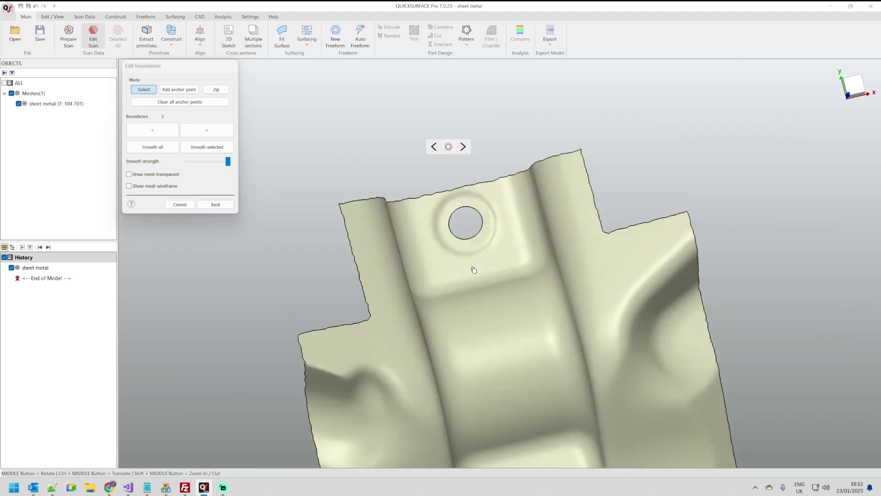
{"action": "middle_click_drag", "start_coordinate": [387, 316], "coordinate": [366, 307]}
{"action": "scroll", "coordinate": [457, 357], "scroll_direction": "up", "scroll_amount": 1}
{"action": "scroll", "coordinate": [457, 357], "scroll_direction": "up", "scroll_amount": 2}
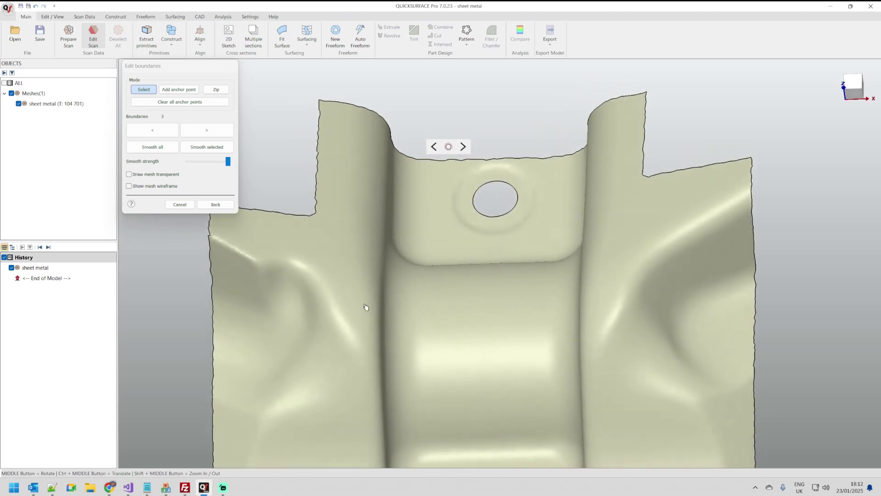
{"action": "left_click", "coordinate": [317, 208]}
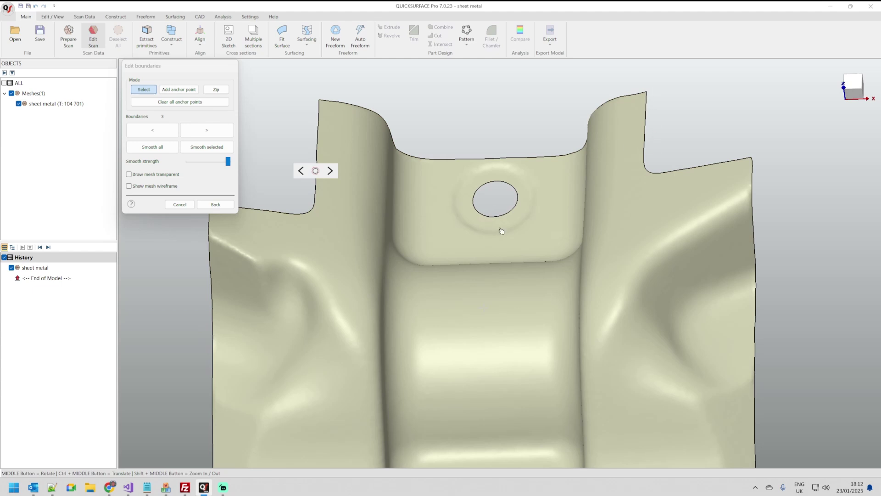
{"action": "scroll", "coordinate": [509, 298], "scroll_direction": "down", "scroll_amount": 3}
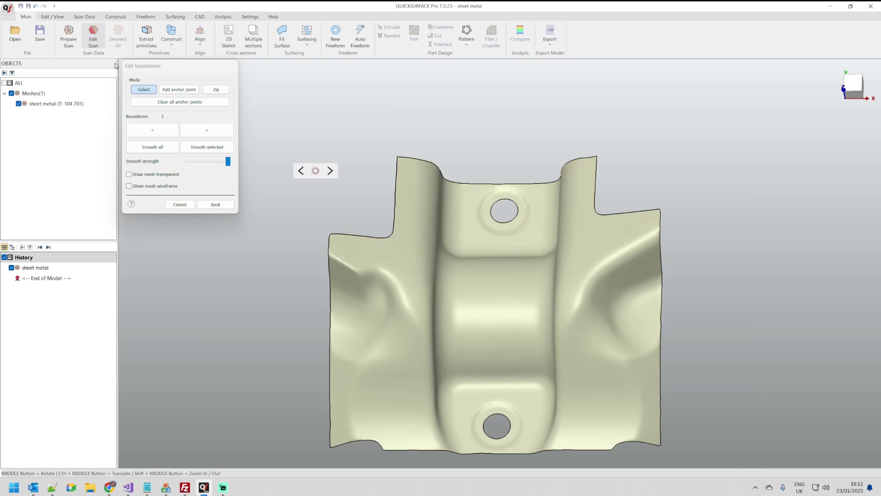
Undo the outer-edge smoothing, reselect the outer boundary and pan the part upward.
{"action": "left_click", "coordinate": [36, 6]}
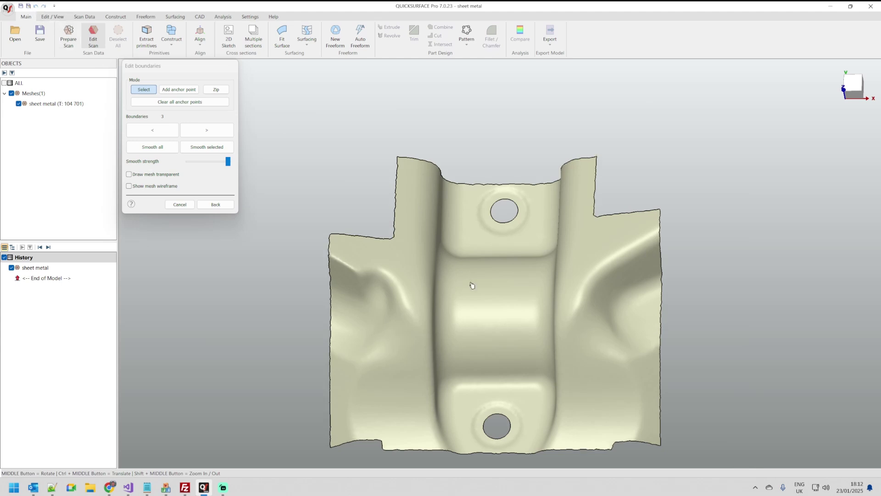
{"action": "left_click", "coordinate": [329, 233]}
{"action": "middle_click_drag", "start_coordinate": [488, 282], "coordinate": [475, 220], "text": "ctrl"}
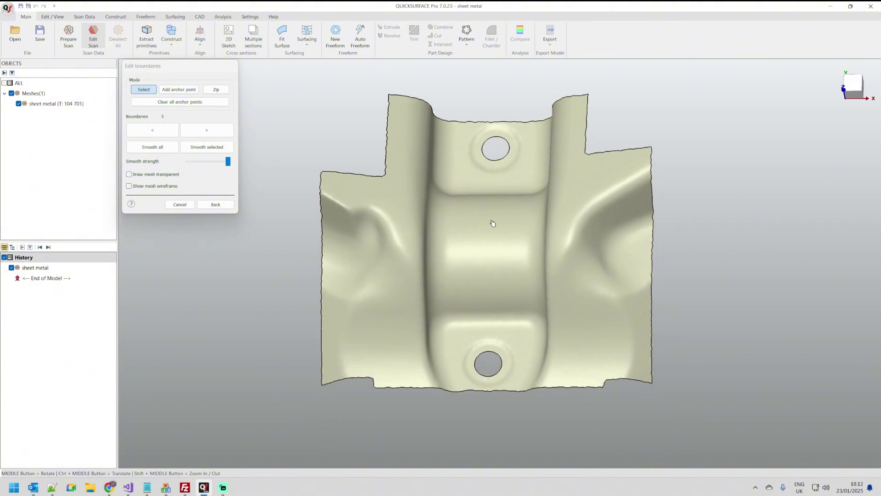
Place anchor points at the two upper-left notch corners, then return to Select mode.
{"action": "left_click", "coordinate": [184, 93]}
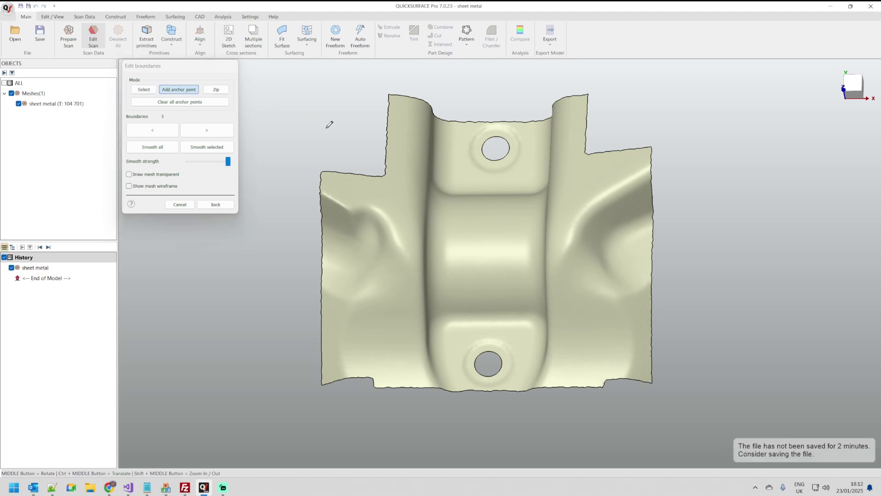
{"action": "left_click", "coordinate": [385, 174]}
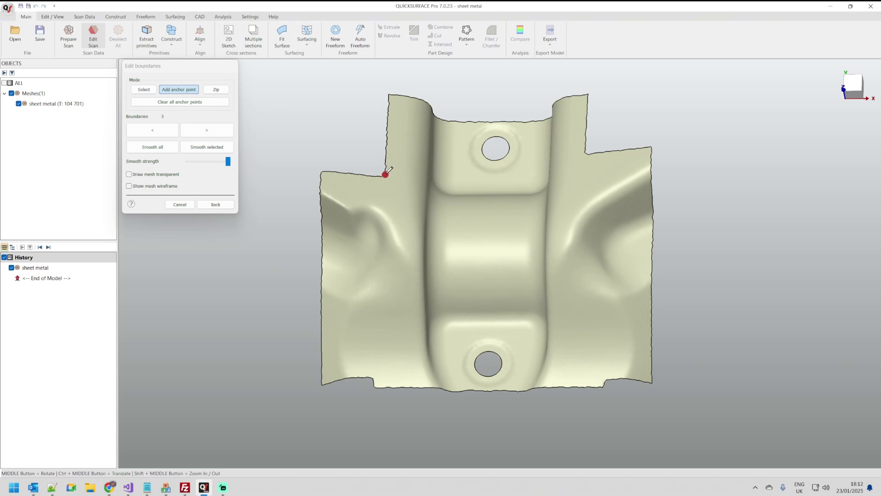
{"action": "scroll", "coordinate": [388, 173], "scroll_direction": "up", "scroll_amount": 5}
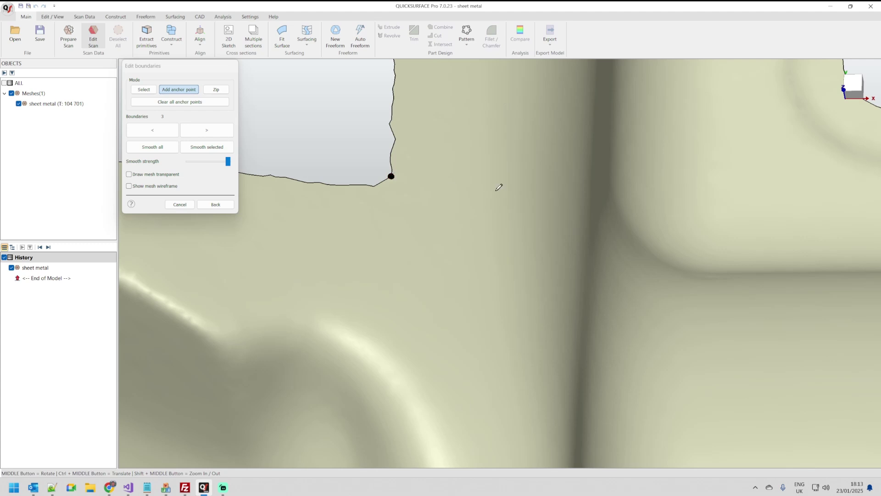
{"action": "scroll", "coordinate": [498, 188], "scroll_direction": "down", "scroll_amount": 3}
{"action": "left_click", "coordinate": [345, 181]}
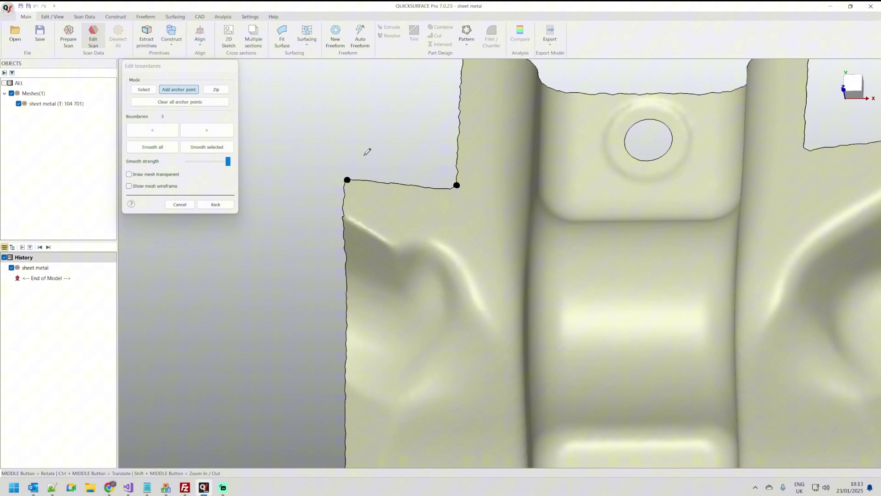
{"action": "left_click", "coordinate": [148, 90]}
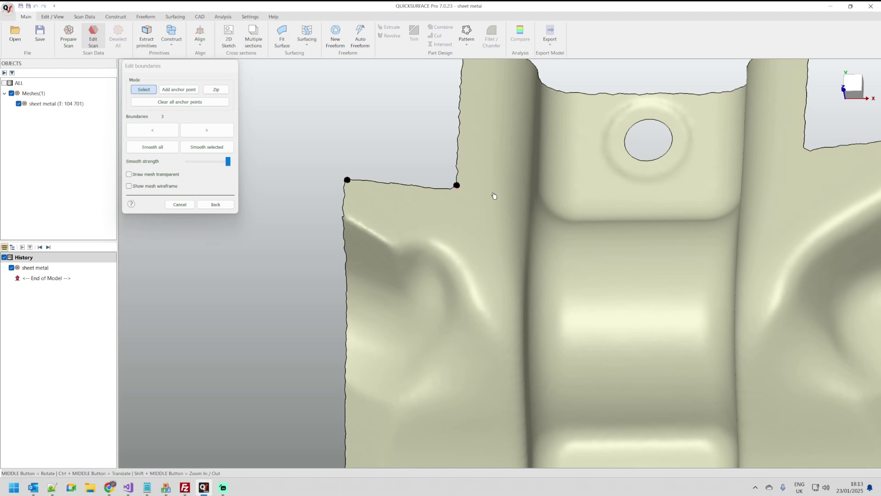
Add anchor points at the right flange corner and a lower boundary corner.
{"action": "scroll", "coordinate": [494, 196], "scroll_direction": "down", "scroll_amount": 3}
{"action": "middle_click_drag", "start_coordinate": [494, 195], "coordinate": [464, 127]}
{"action": "scroll", "coordinate": [464, 127], "scroll_direction": "up", "scroll_amount": 5}
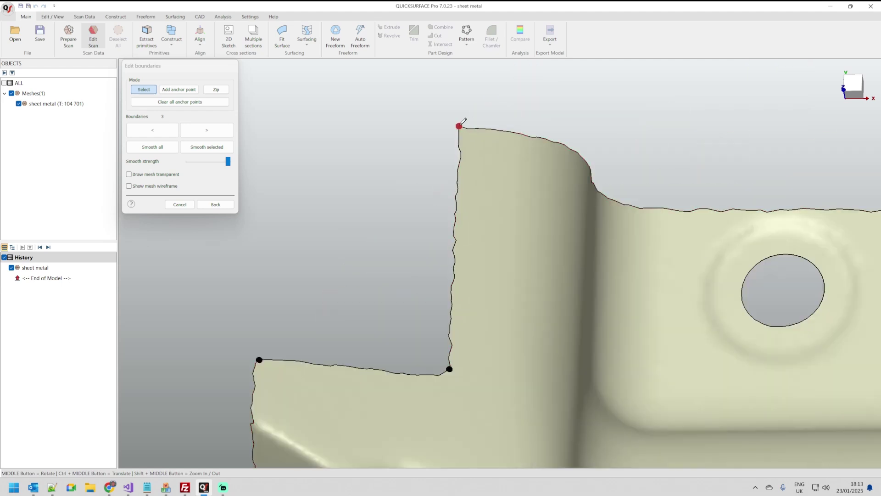
{"action": "scroll", "coordinate": [399, 163], "scroll_direction": "down", "scroll_amount": 4}
{"action": "scroll", "coordinate": [661, 146], "scroll_direction": "up", "scroll_amount": 3}
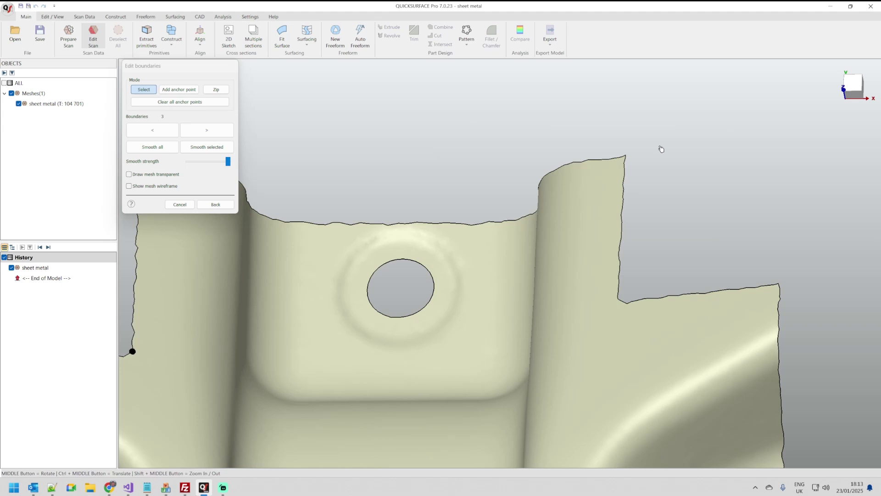
{"action": "scroll", "coordinate": [629, 146], "scroll_direction": "up", "scroll_amount": 2}
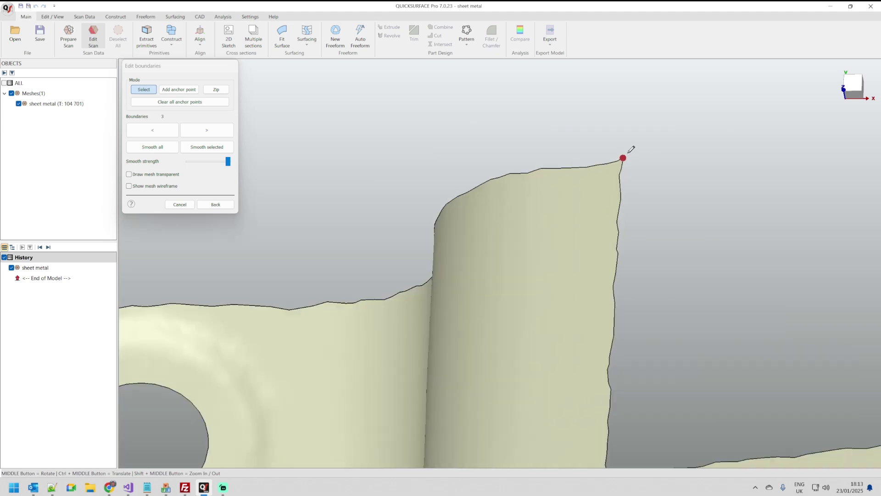
{"action": "scroll", "coordinate": [542, 138], "scroll_direction": "down", "scroll_amount": 3}
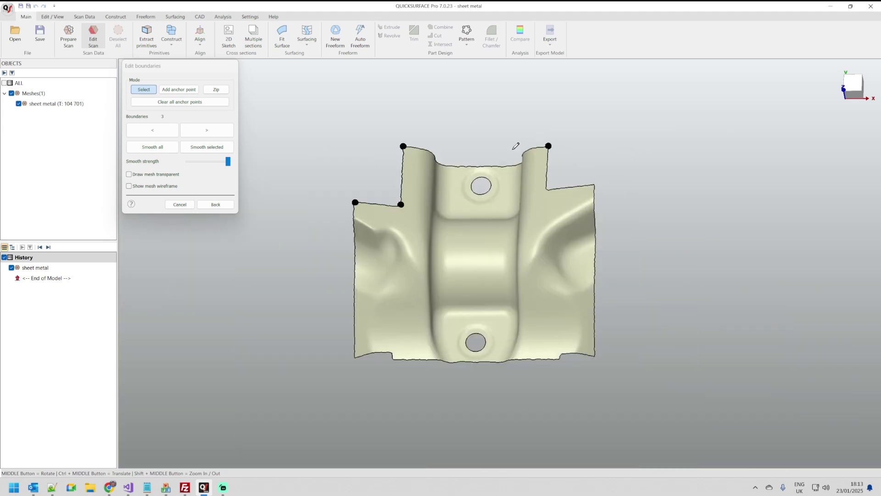
{"action": "scroll", "coordinate": [549, 188], "scroll_direction": "up", "scroll_amount": 4}
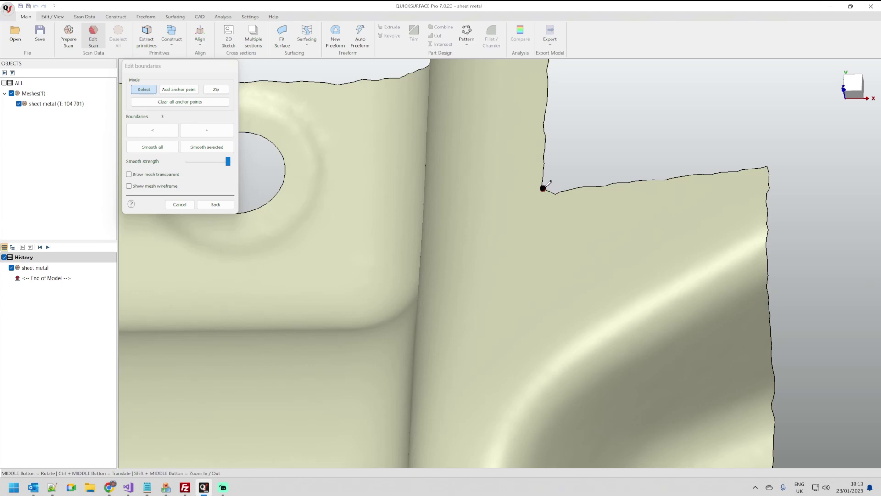
{"action": "left_click", "coordinate": [767, 163]}
{"action": "scroll", "coordinate": [569, 175], "scroll_direction": "down", "scroll_amount": 3}
{"action": "scroll", "coordinate": [585, 289], "scroll_direction": "up", "scroll_amount": 4}
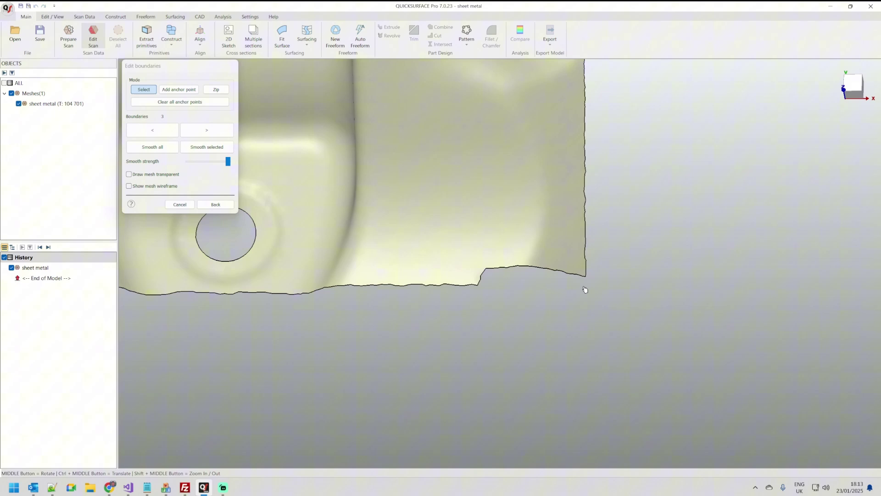
{"action": "left_click", "coordinate": [485, 268]}
Anchor the lower-left corner and remove the extra anchor at the stepped corner.
{"action": "scroll", "coordinate": [413, 287], "scroll_direction": "down", "scroll_amount": 2}
{"action": "middle_click_drag", "start_coordinate": [413, 287], "coordinate": [531, 283], "text": "ctrl"}
{"action": "scroll", "coordinate": [339, 283], "scroll_direction": "up", "scroll_amount": 4}
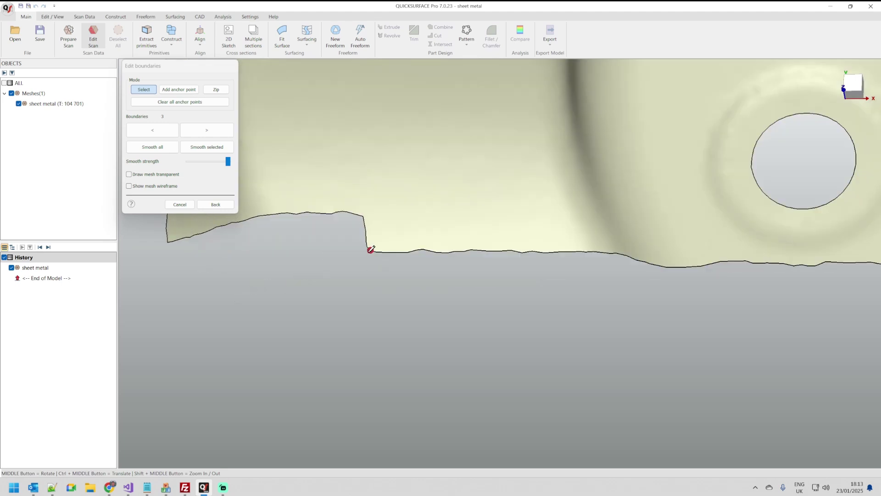
{"action": "scroll", "coordinate": [328, 275], "scroll_direction": "down", "scroll_amount": 3}
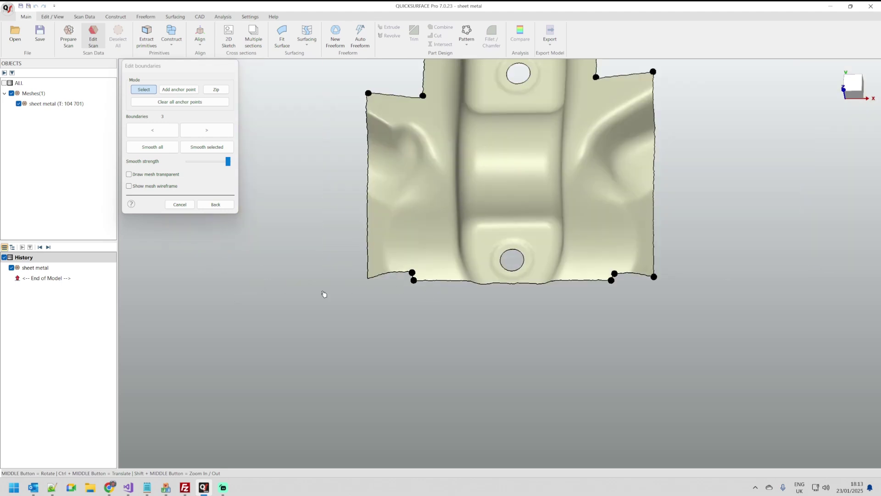
{"action": "scroll", "coordinate": [323, 293], "scroll_direction": "up", "scroll_amount": 2}
{"action": "left_click", "coordinate": [418, 254]}
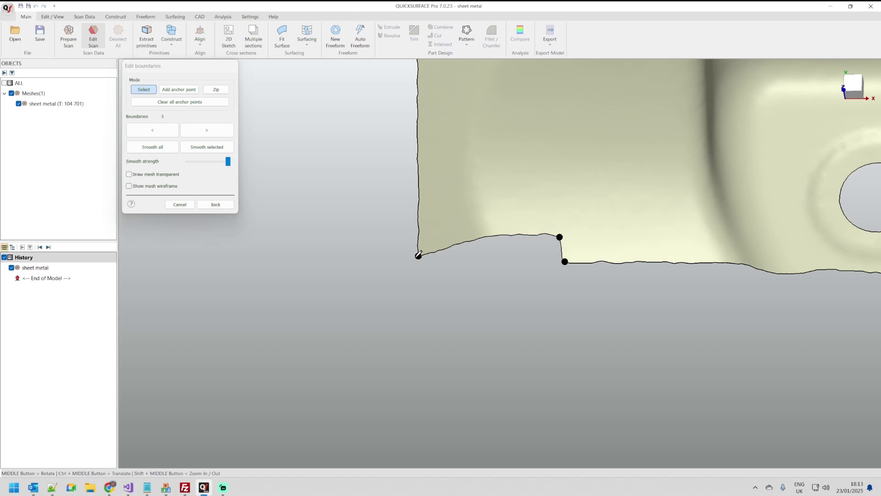
{"action": "left_click", "coordinate": [560, 237]}
{"action": "scroll", "coordinate": [512, 255], "scroll_direction": "down", "scroll_amount": 10}
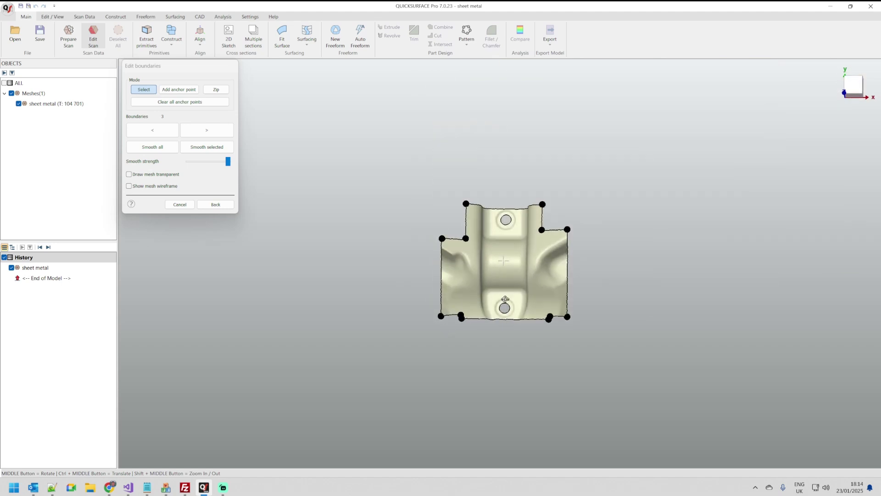
{"action": "scroll", "coordinate": [524, 283], "scroll_direction": "up", "scroll_amount": 3}
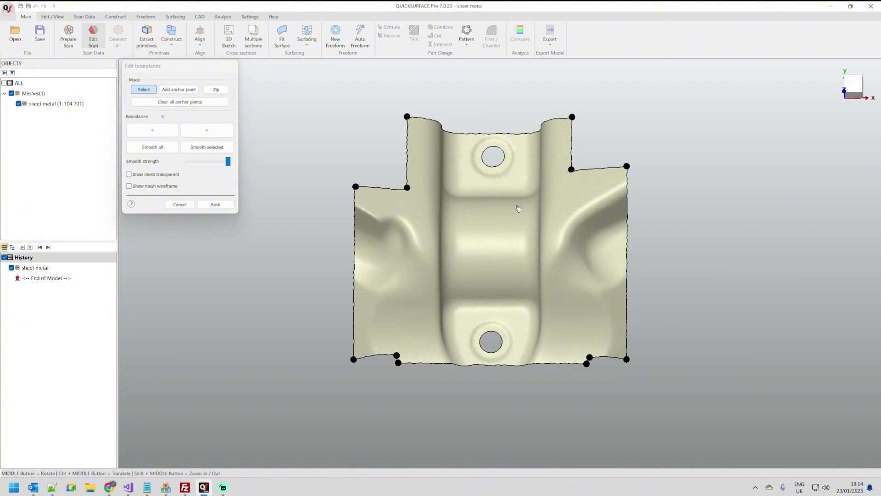
Smooth the top edge, the short vertical edge and the short horizontal step edge.
{"action": "left_click", "coordinate": [508, 136]}
{"action": "mouse_move", "coordinate": [475, 135]}
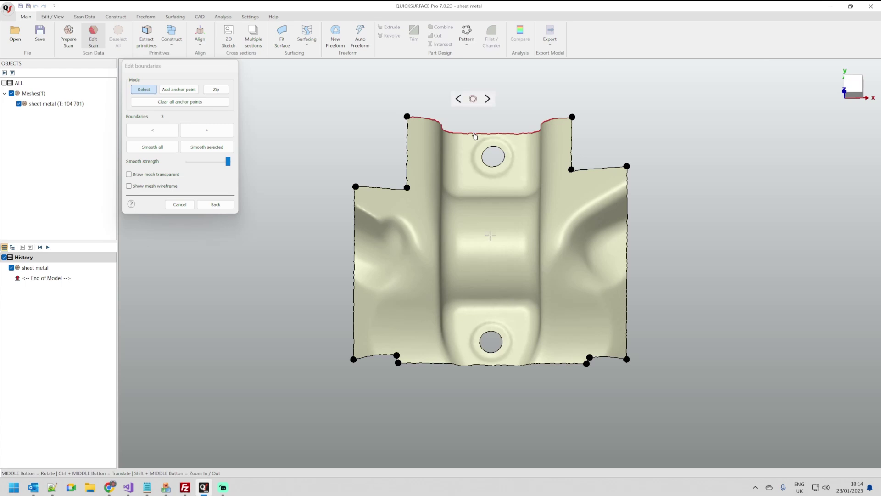
{"action": "left_click", "coordinate": [473, 99]}
{"action": "left_click", "coordinate": [408, 156]}
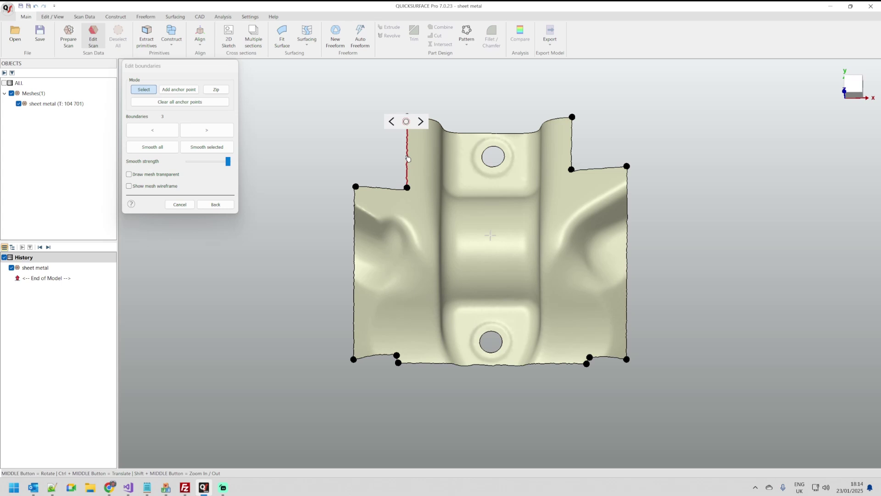
{"action": "left_click", "coordinate": [407, 122]}
{"action": "left_click", "coordinate": [389, 190]}
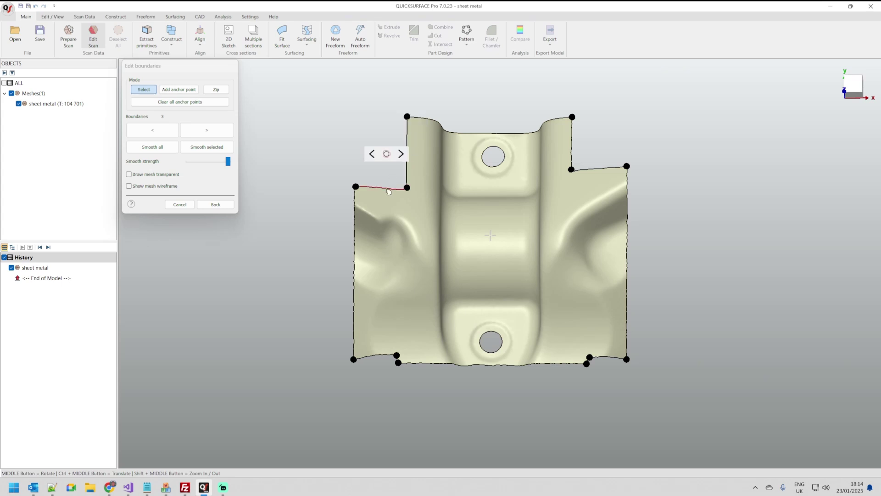
{"action": "left_click", "coordinate": [387, 154]}
Lower Smooth strength to about a third and smooth the lower-left boundary edge.
{"action": "left_click", "coordinate": [355, 224]}
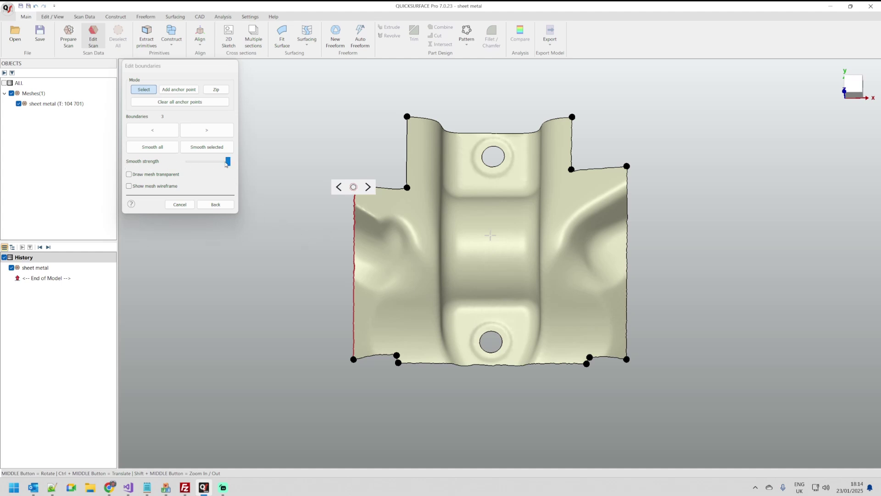
{"action": "left_click_drag", "start_coordinate": [227, 162], "coordinate": [200, 162]}
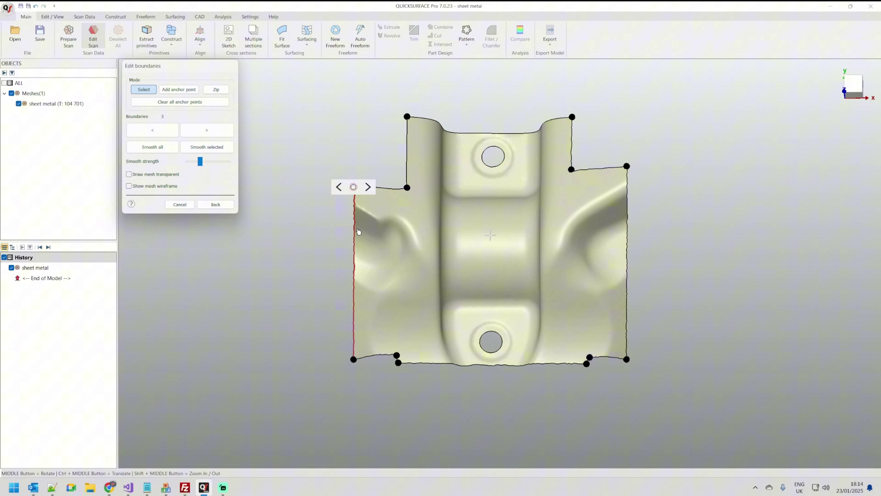
{"action": "scroll", "coordinate": [346, 222], "scroll_direction": "up", "scroll_amount": 5}
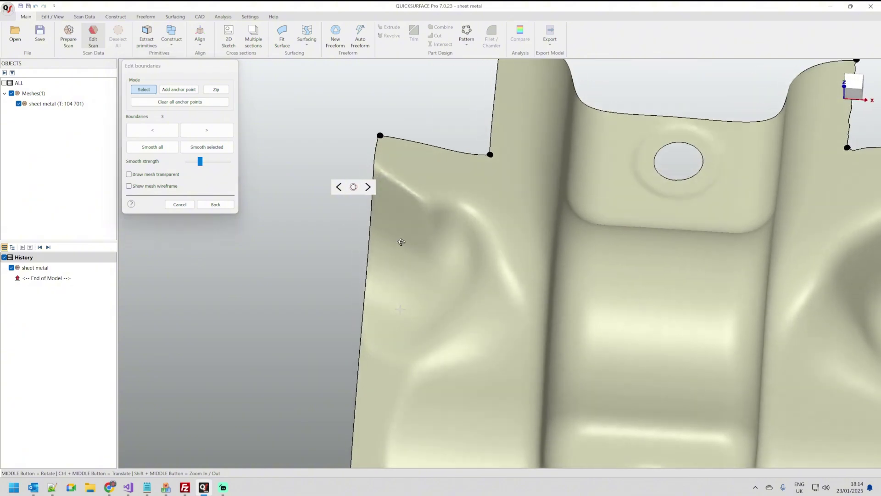
{"action": "scroll", "coordinate": [404, 229], "scroll_direction": "down", "scroll_amount": 6}
{"action": "scroll", "coordinate": [410, 316], "scroll_direction": "up", "scroll_amount": 6}
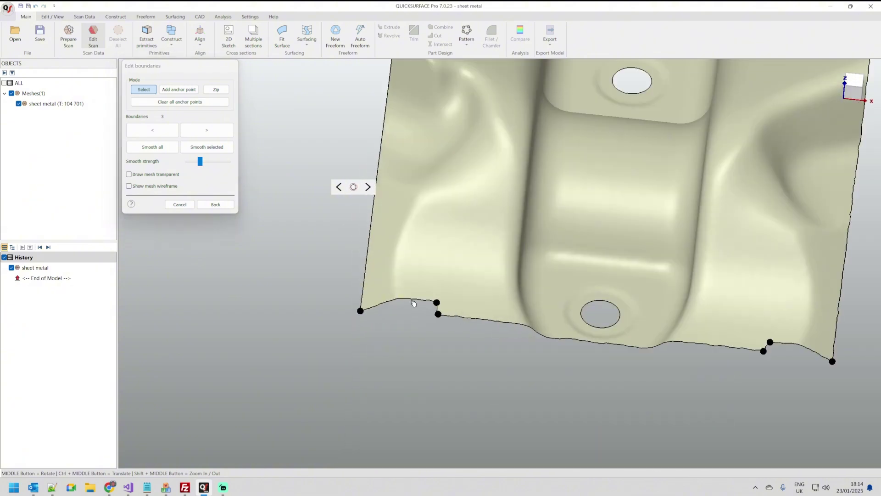
{"action": "left_click", "coordinate": [414, 302]}
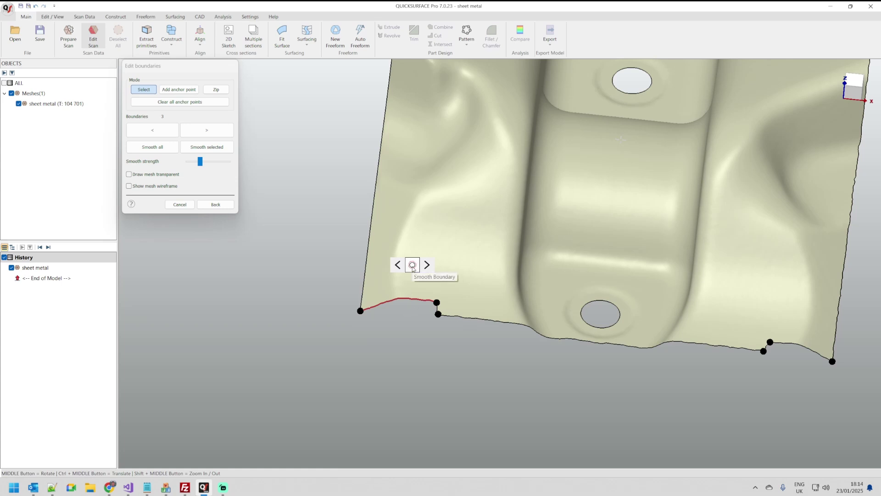
{"action": "left_click", "coordinate": [412, 266]}
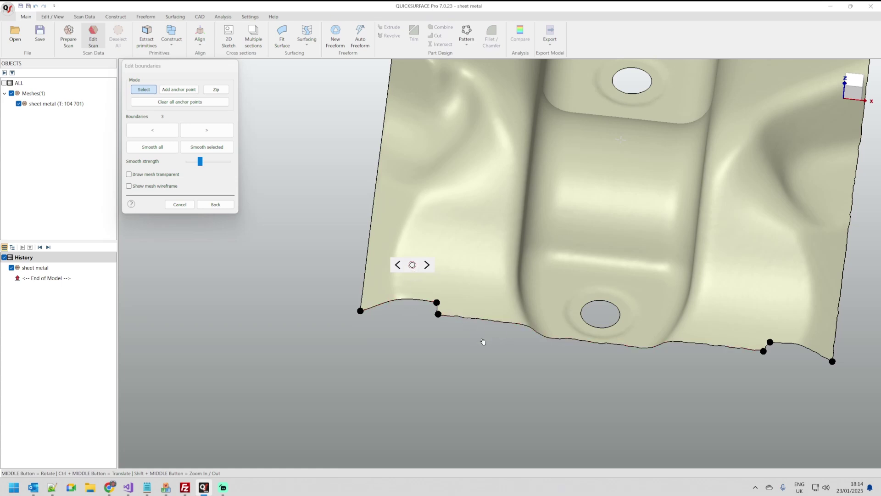
Select the long bottom edge and the short lower-left step edge.
{"action": "scroll", "coordinate": [549, 366], "scroll_direction": "up", "scroll_amount": 3}
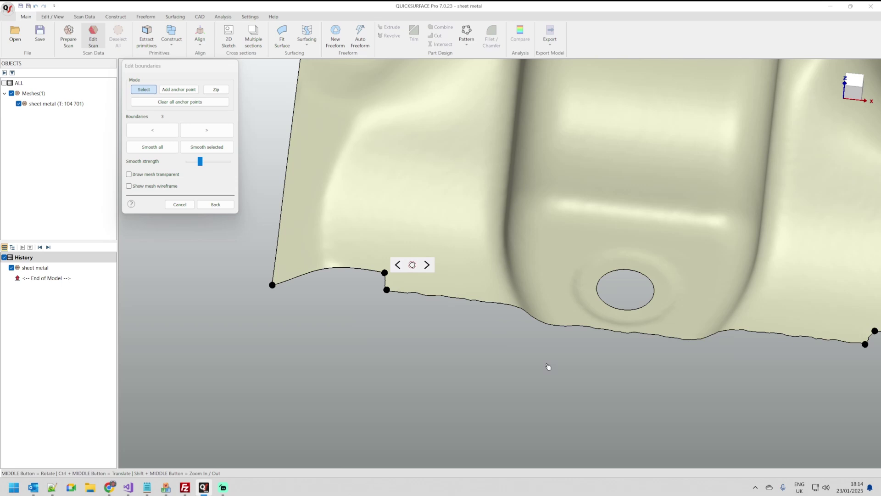
{"action": "left_click", "coordinate": [475, 303]}
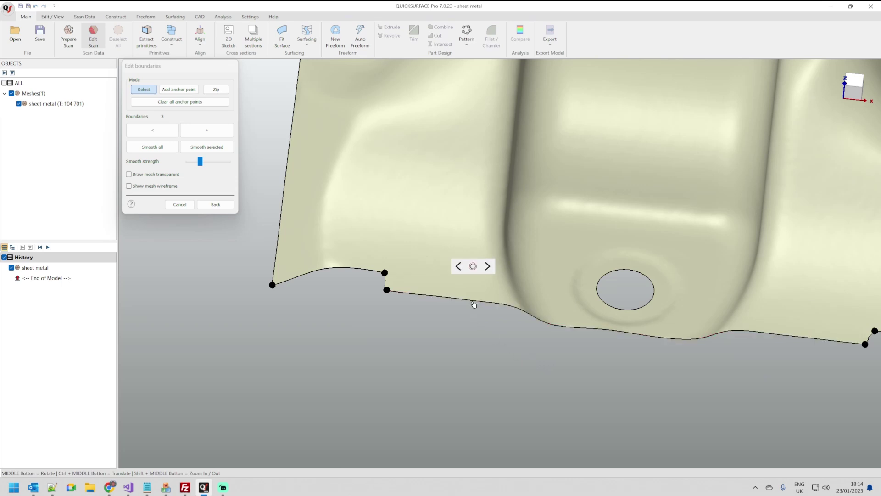
{"action": "middle_click_drag", "start_coordinate": [474, 367], "coordinate": [517, 363]}
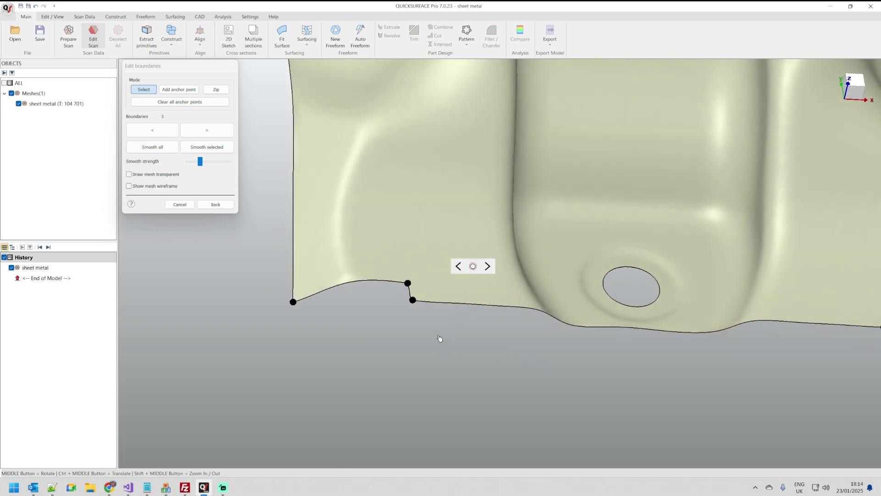
{"action": "scroll", "coordinate": [413, 298], "scroll_direction": "up", "scroll_amount": 5}
{"action": "left_click", "coordinate": [431, 273]}
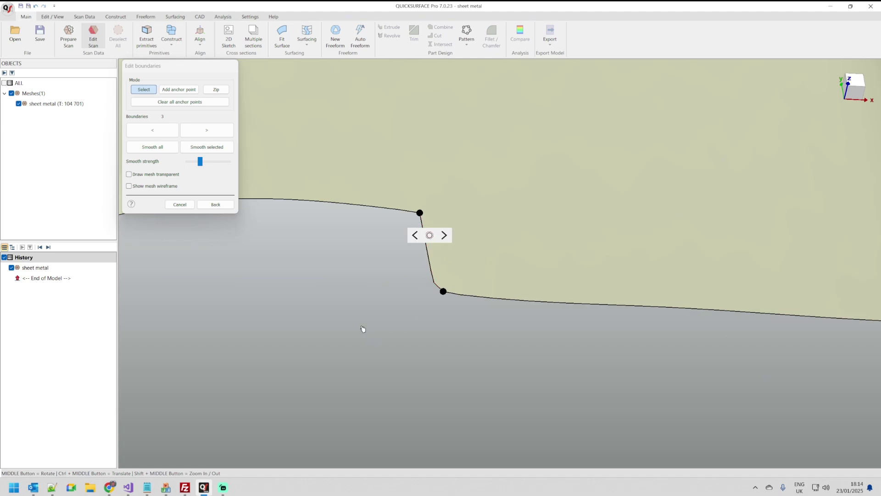
{"action": "scroll", "coordinate": [363, 329], "scroll_direction": "down", "scroll_amount": 10}
{"action": "middle_click_drag", "start_coordinate": [514, 266], "coordinate": [497, 305]}
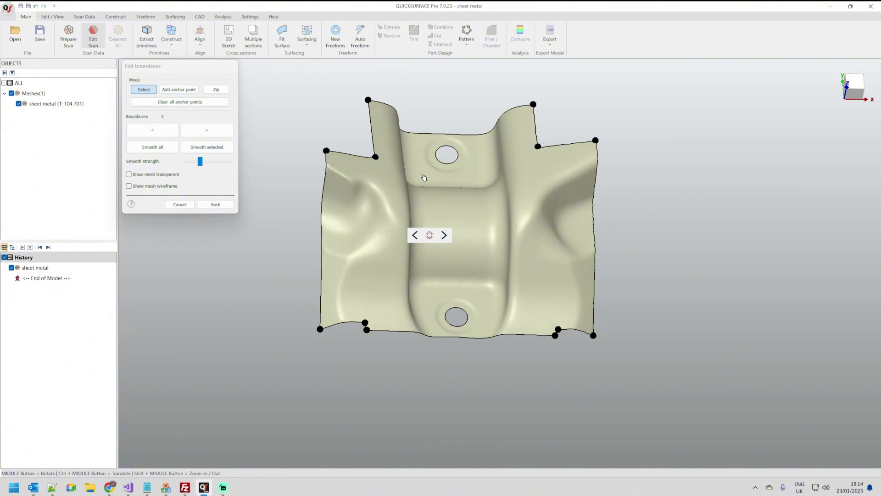
Apply Smooth all to the sheet metal boundaries and rotate to check the edges.
{"action": "left_click", "coordinate": [153, 147]}
{"action": "middle_click_drag", "start_coordinate": [475, 203], "coordinate": [478, 207]}
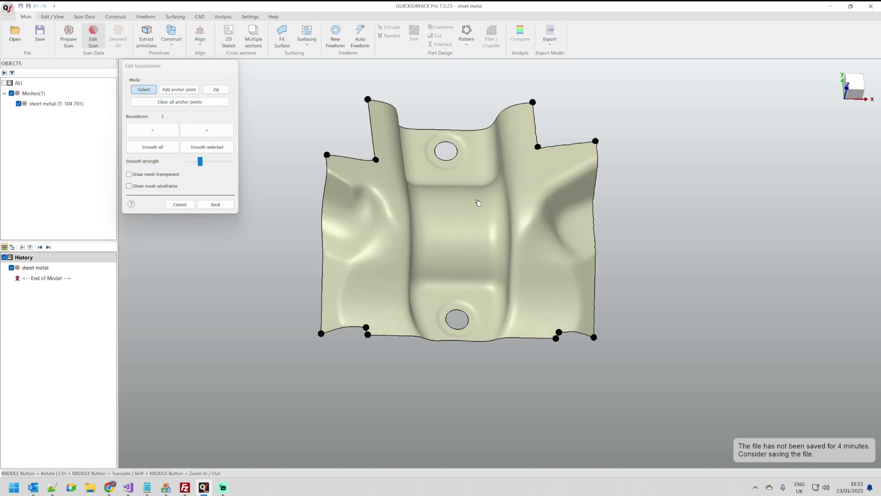
{"action": "middle_click_drag", "start_coordinate": [478, 202], "coordinate": [446, 288]}
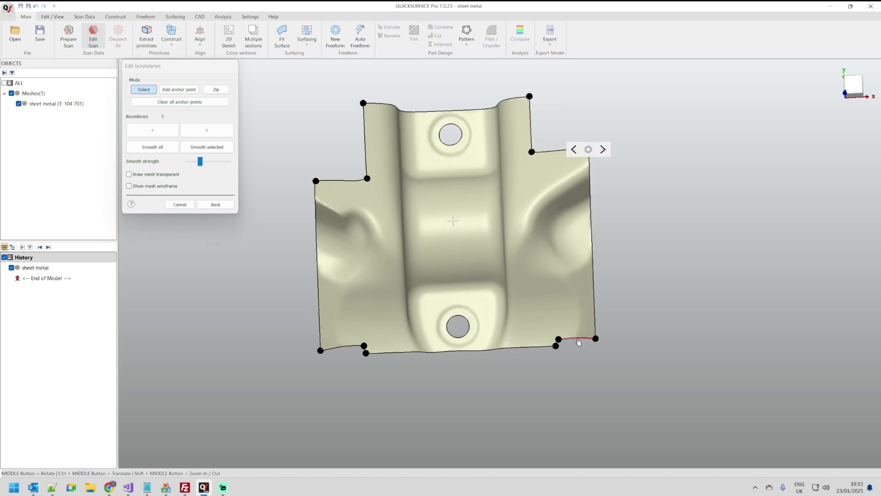
Leave boundary editing and load Help > Examples > Aerosol knob without saving the sheet metal.
{"action": "left_click", "coordinate": [214, 204]}
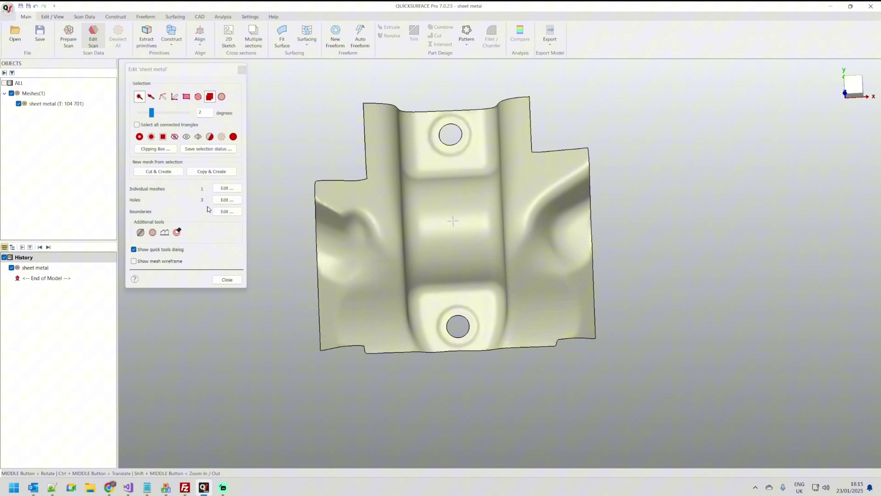
{"action": "left_click", "coordinate": [226, 279]}
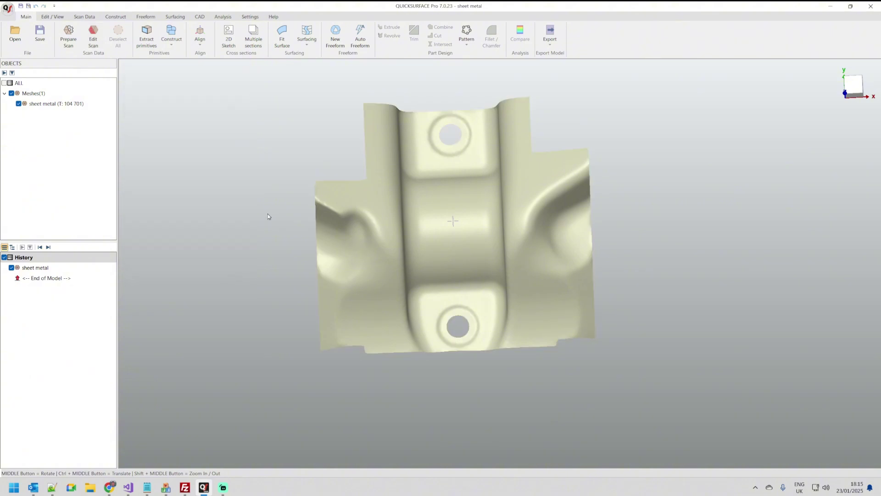
{"action": "left_click", "coordinate": [274, 17]}
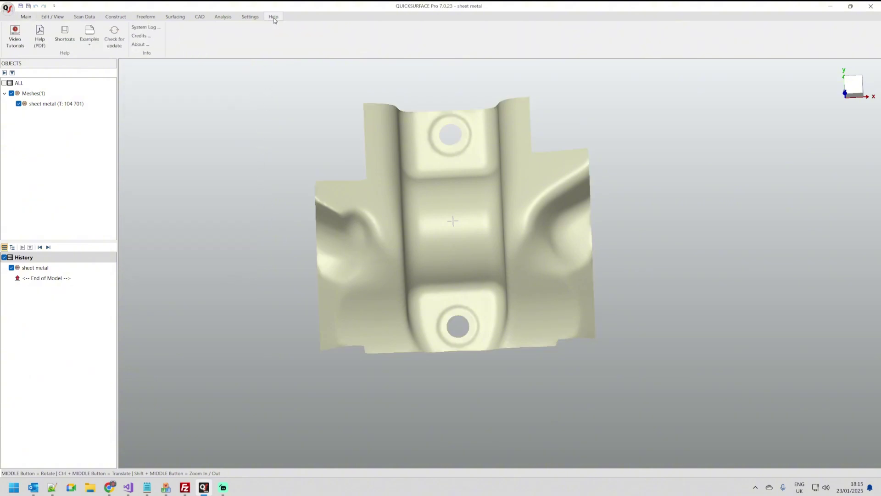
{"action": "left_click", "coordinate": [88, 41]}
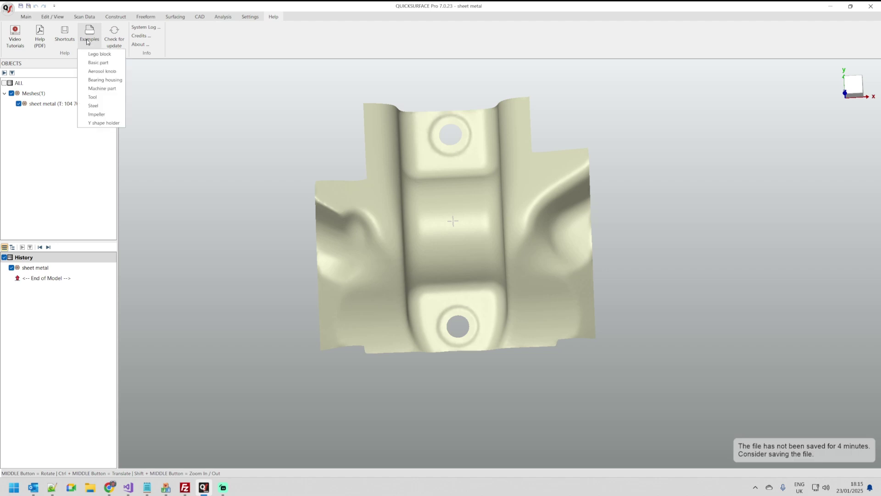
{"action": "left_click", "coordinate": [100, 71]}
{"action": "left_click", "coordinate": [442, 263]}
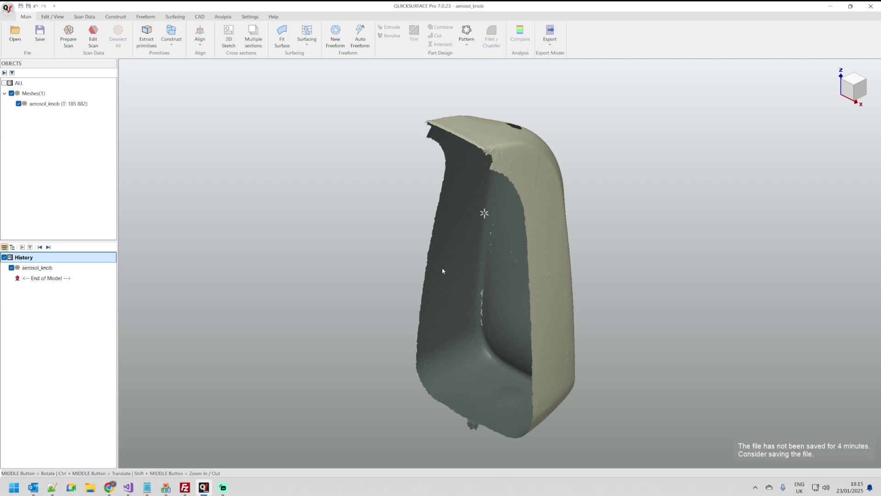
Rotate the aerosol knob to inspect it and show its top.
{"action": "middle_click_drag", "start_coordinate": [372, 168], "coordinate": [681, 294]}
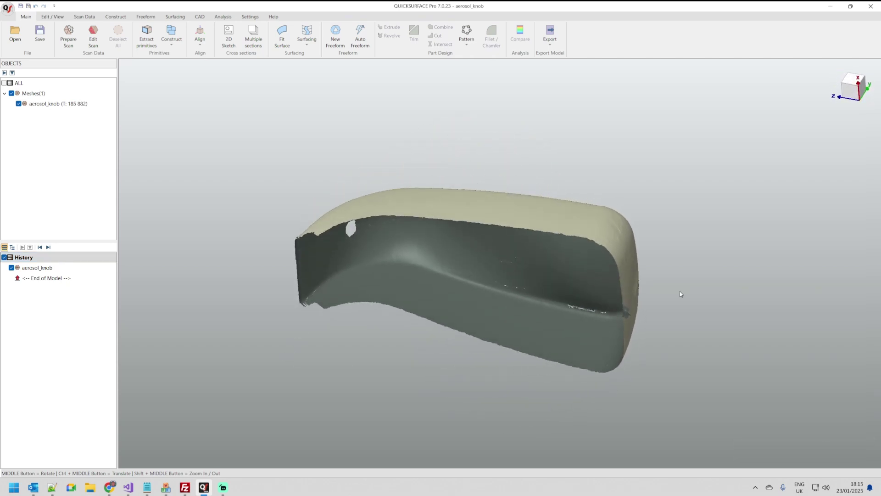
{"action": "key", "text": "alt+Tab"}
{"action": "middle_click_drag", "start_coordinate": [580, 260], "coordinate": [464, 358]}
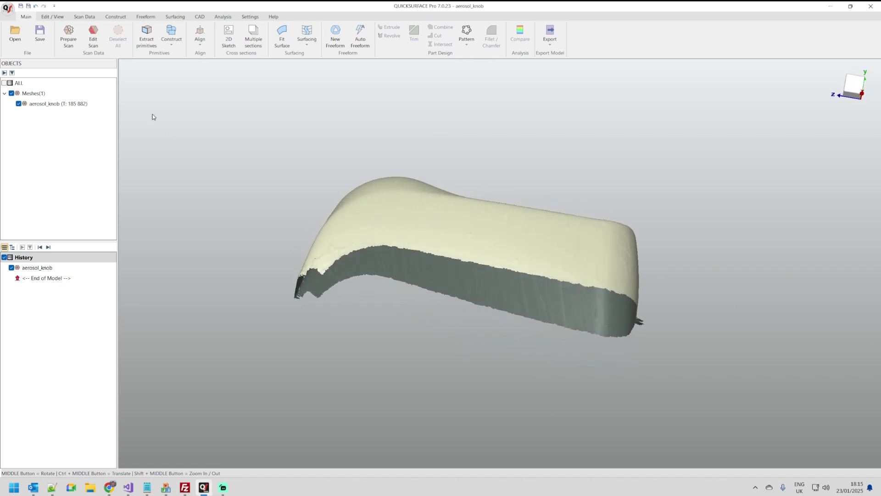
Open the recent kickpad.qsf file, discarding the unsaved aerosol knob changes.
{"action": "left_click", "coordinate": [10, 12]}
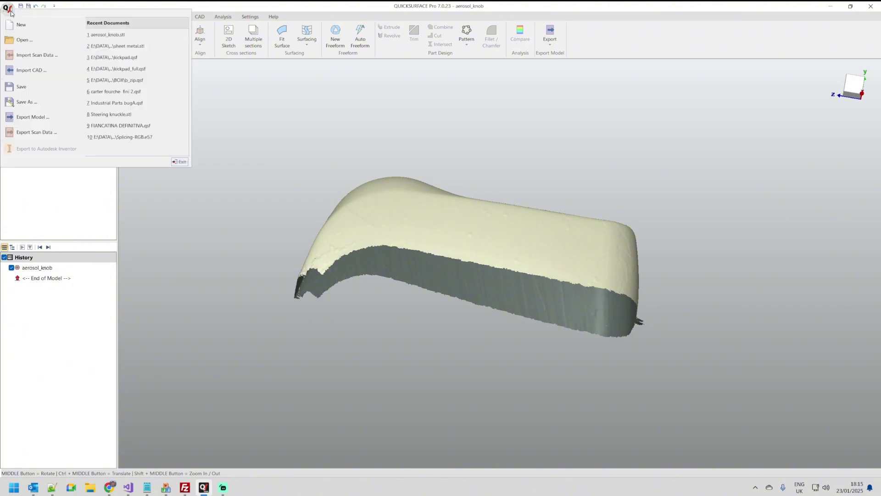
{"action": "left_click", "coordinate": [127, 58]}
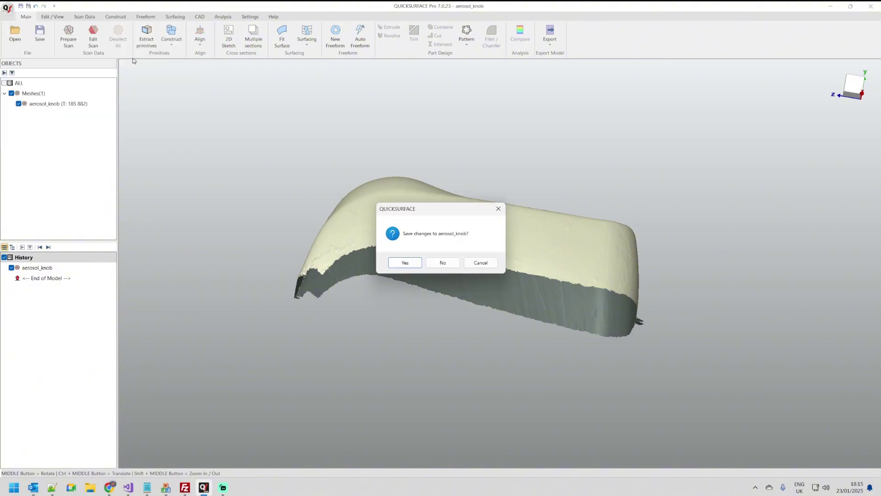
{"action": "left_click", "coordinate": [448, 262]}
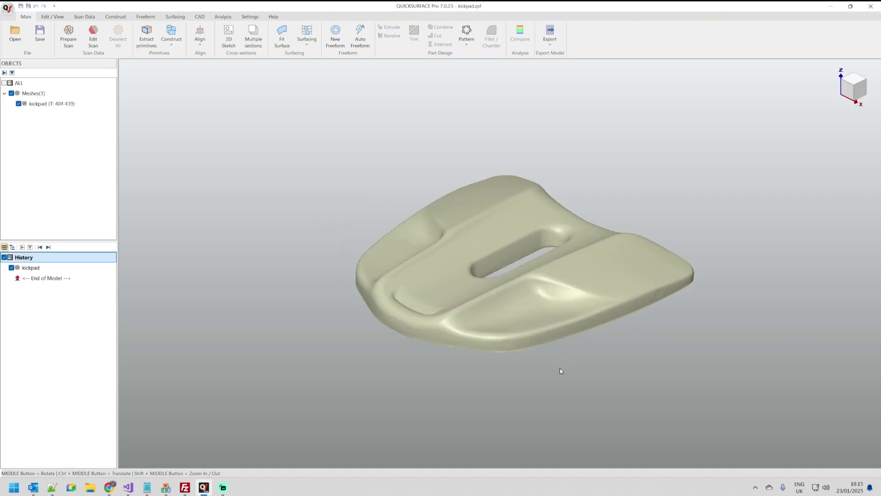
Hide the coordinate axes and grid, then orbit to a top-down view of the kickpad.
{"action": "left_click", "coordinate": [858, 97]}
{"action": "scroll", "coordinate": [413, 294], "scroll_direction": "up", "scroll_amount": 3}
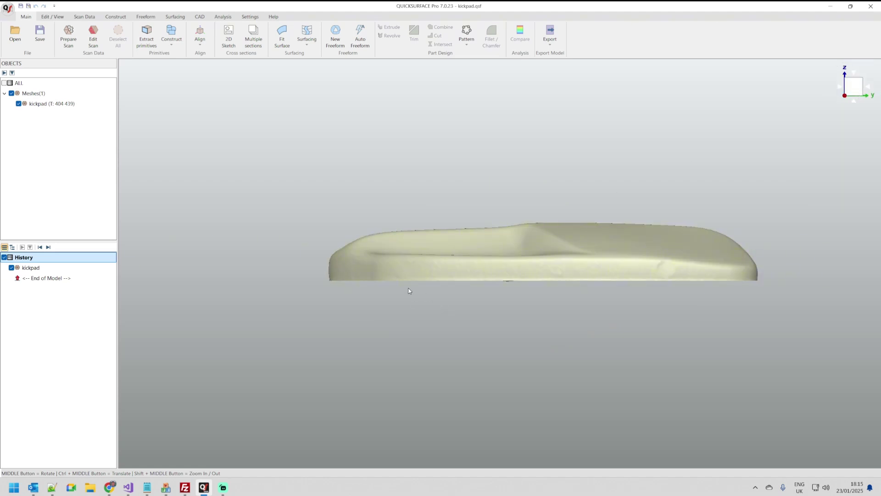
{"action": "mouse_move", "coordinate": [854, 91]}
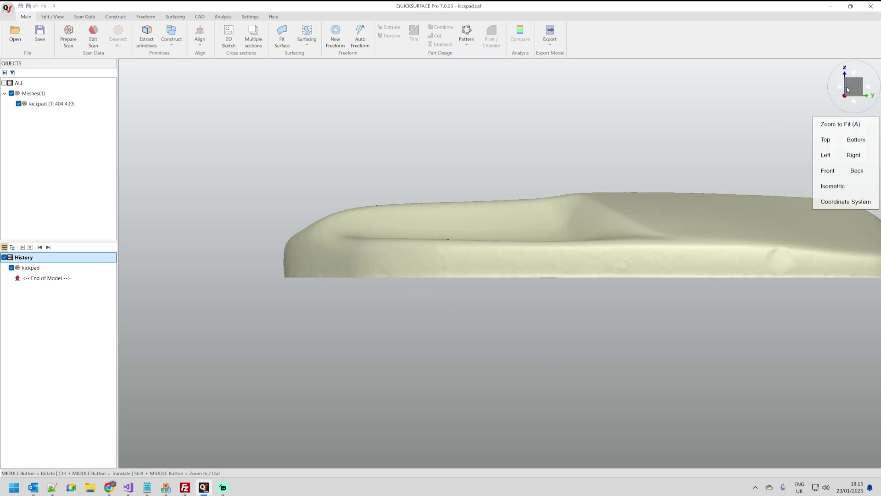
{"action": "left_click", "coordinate": [841, 202]}
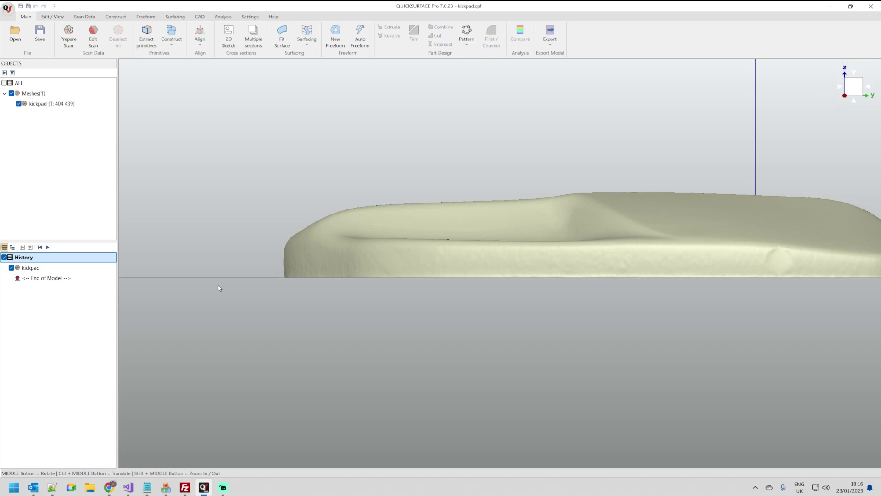
{"action": "scroll", "coordinate": [298, 284], "scroll_direction": "up", "scroll_amount": 3}
{"action": "scroll", "coordinate": [322, 280], "scroll_direction": "down", "scroll_amount": 5}
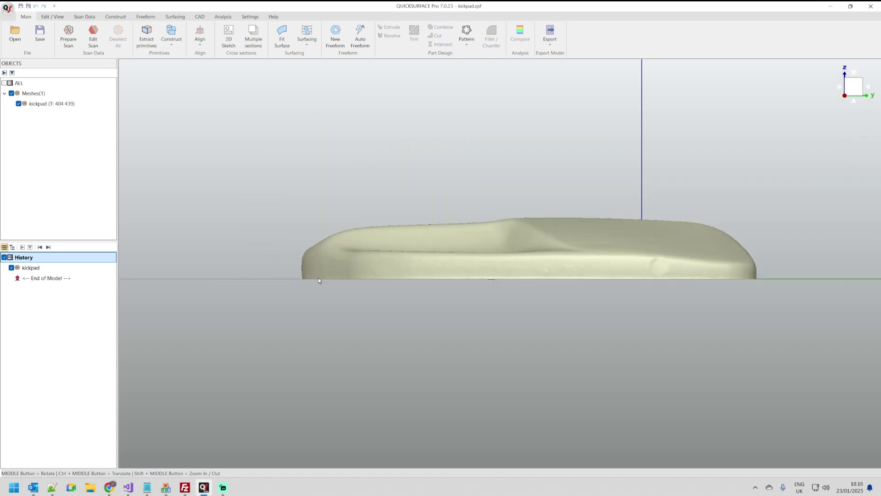
{"action": "middle_click_drag", "start_coordinate": [531, 316], "coordinate": [597, 340]}
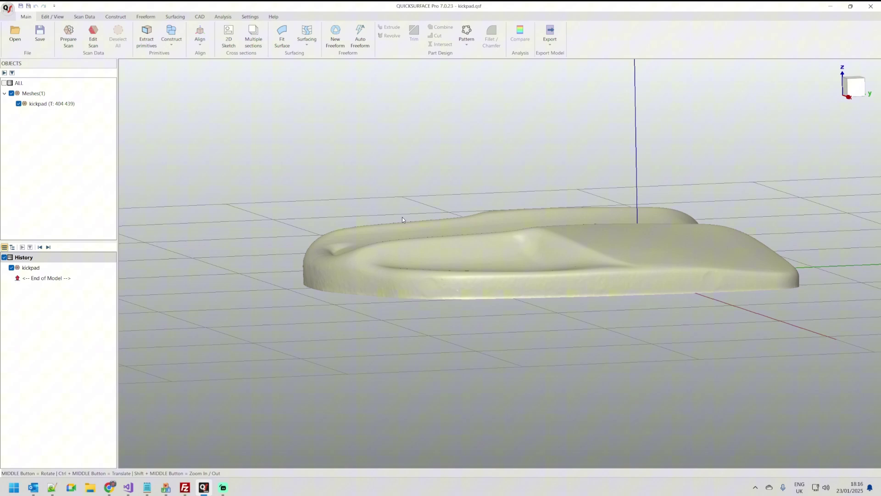
{"action": "mouse_move", "coordinate": [854, 92]}
{"action": "left_click", "coordinate": [858, 201]}
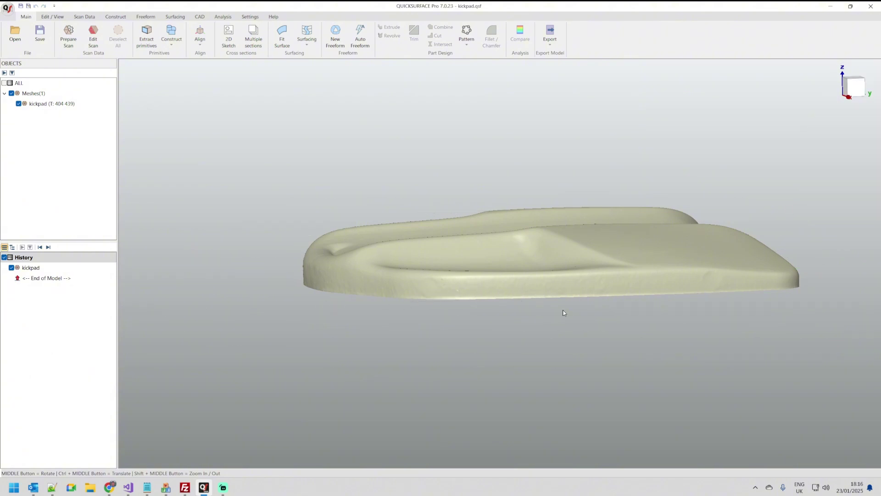
{"action": "middle_click_drag", "start_coordinate": [558, 294], "coordinate": [617, 365]}
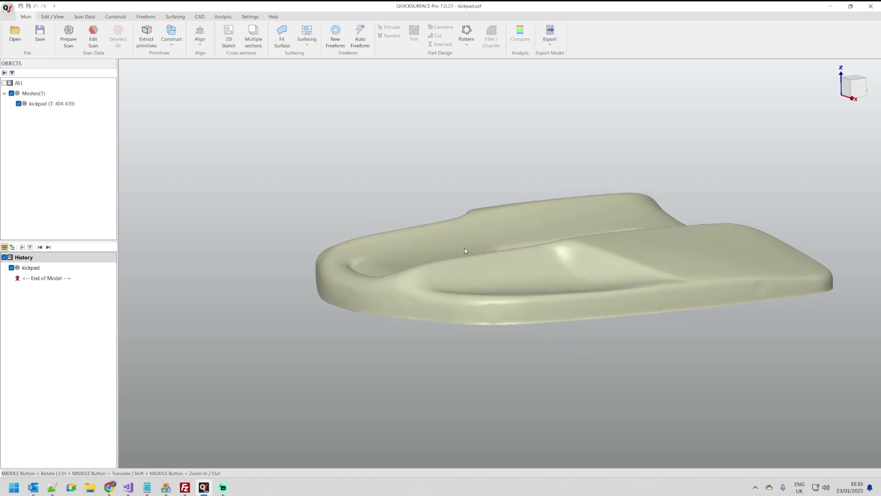
Mirror the kickpad across OXY with Keep original mesh ticked, creating 'kickpad - Copy(1)'.
{"action": "left_click", "coordinate": [42, 104]}
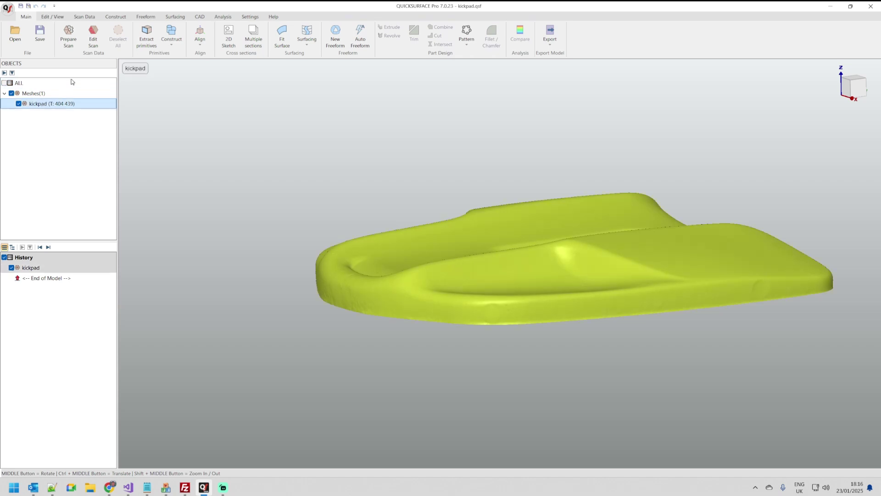
{"action": "left_click", "coordinate": [85, 18]}
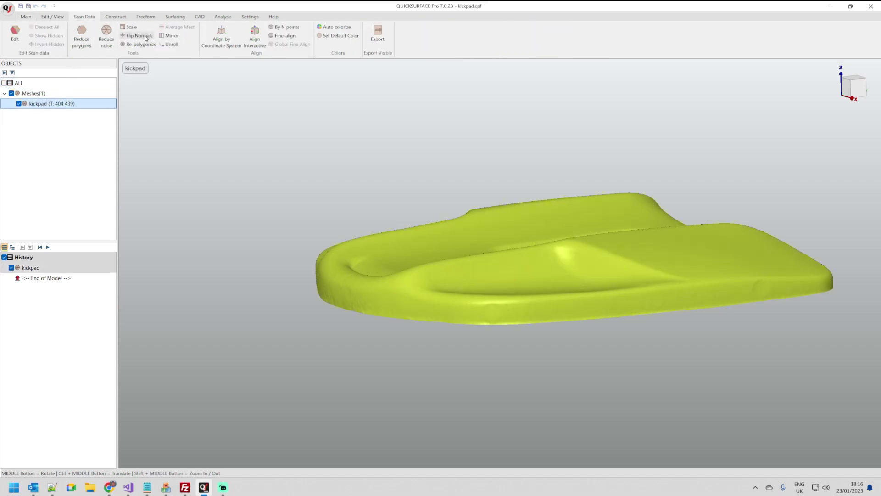
{"action": "left_click", "coordinate": [169, 35]}
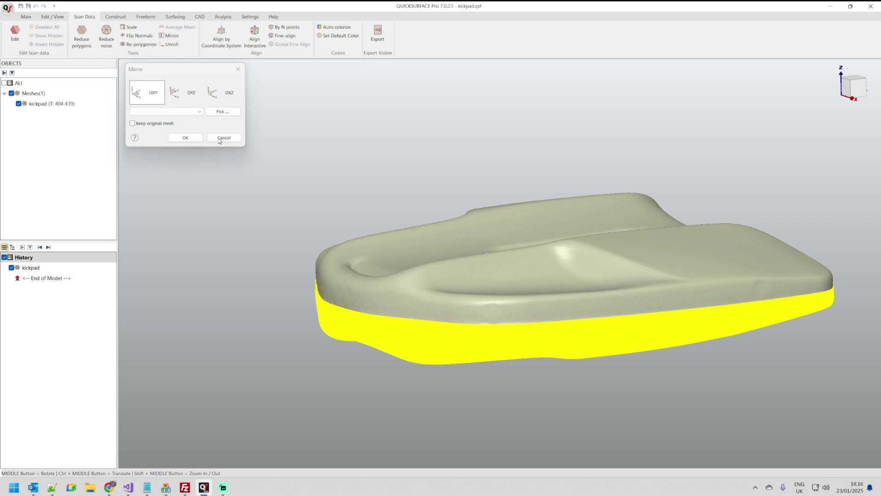
{"action": "scroll", "coordinate": [379, 337], "scroll_direction": "up", "scroll_amount": 3}
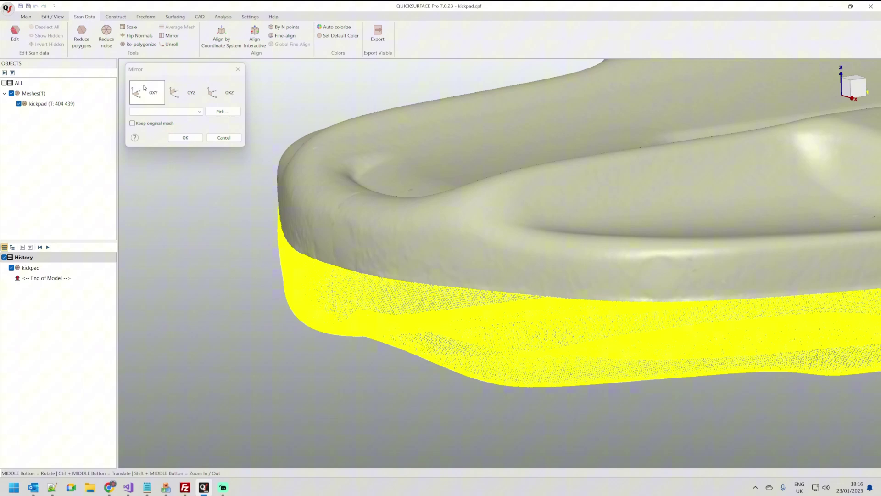
{"action": "left_click", "coordinate": [183, 94]}
{"action": "left_click", "coordinate": [225, 96]}
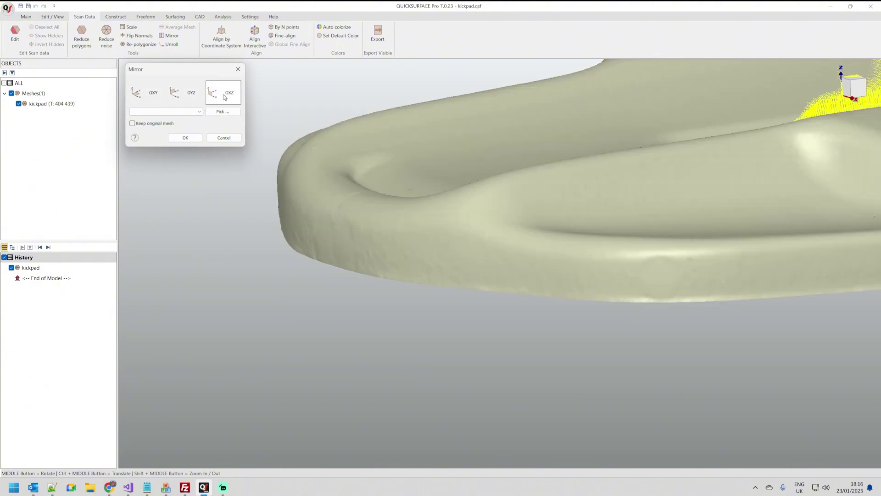
{"action": "scroll", "coordinate": [261, 189], "scroll_direction": "down", "scroll_amount": 5}
{"action": "left_click", "coordinate": [135, 94]}
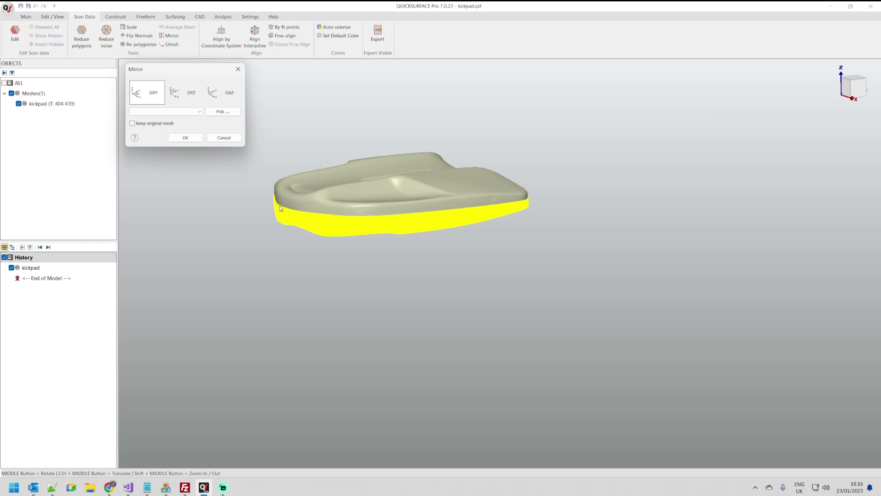
{"action": "scroll", "coordinate": [283, 213], "scroll_direction": "up", "scroll_amount": 5}
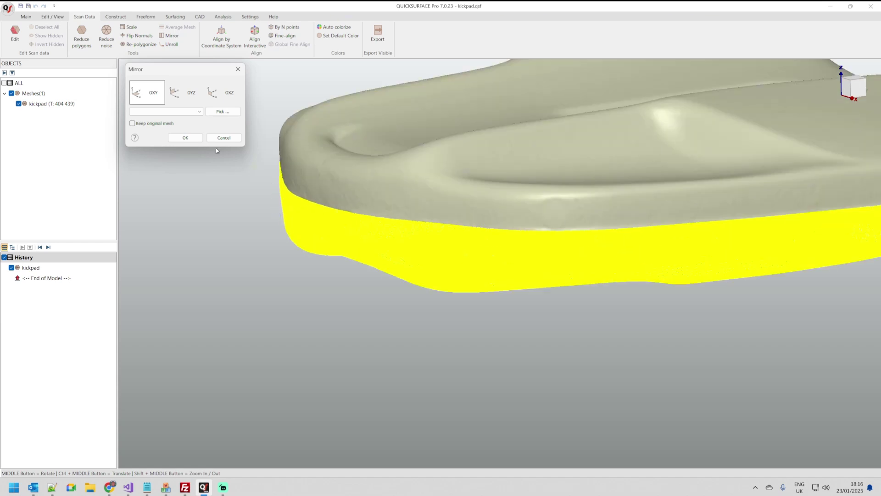
{"action": "left_click", "coordinate": [147, 124]}
{"action": "left_click", "coordinate": [188, 138]}
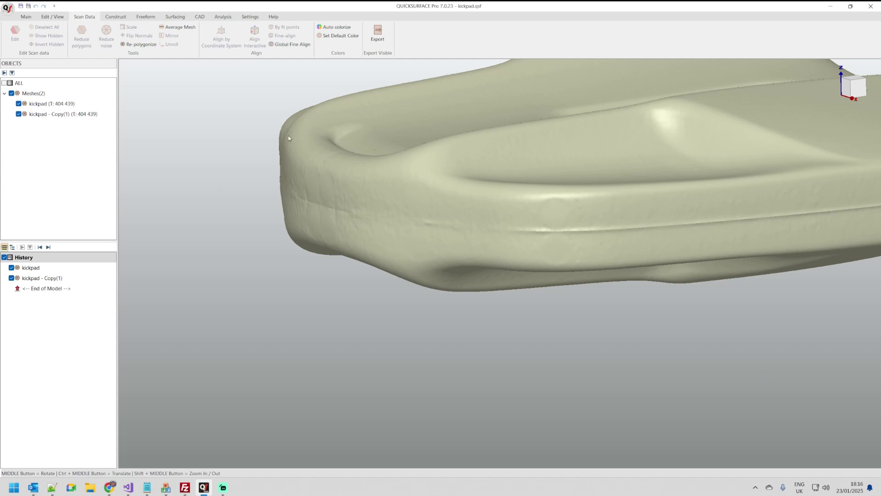
Merge kickpad and kickpad - Copy(1) into a single 808,878-triangle kickpad mesh.
{"action": "left_click", "coordinate": [48, 106]}
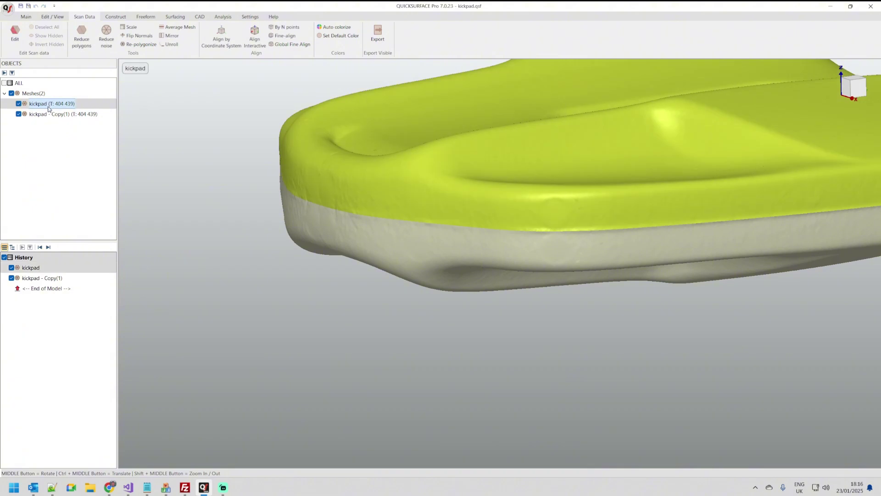
{"action": "left_click", "coordinate": [65, 114], "text": "ctrl"}
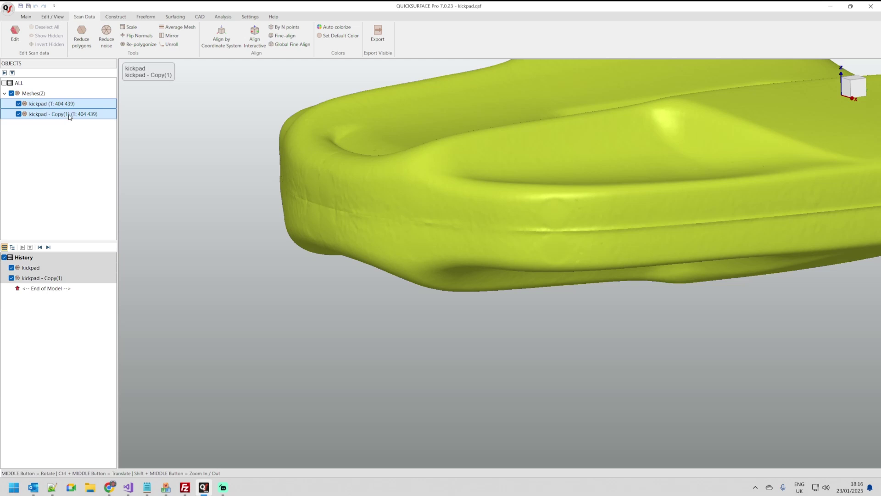
{"action": "right_click", "coordinate": [70, 117]}
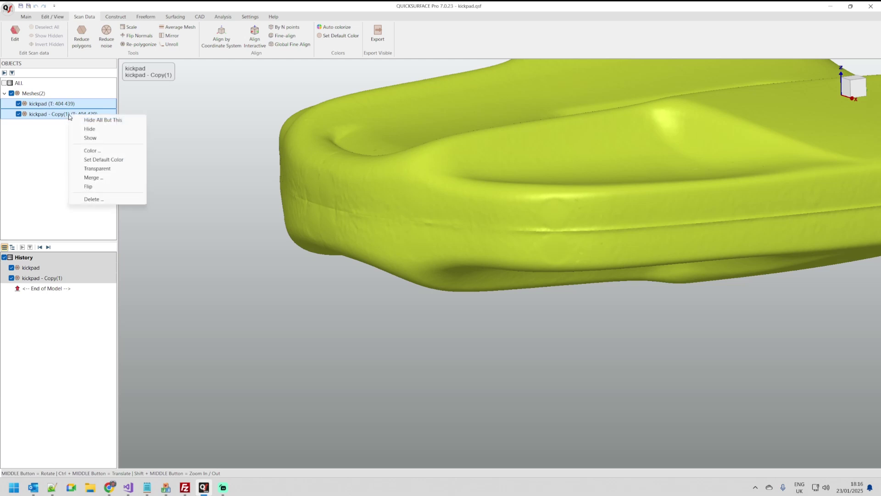
{"action": "left_click", "coordinate": [92, 178]}
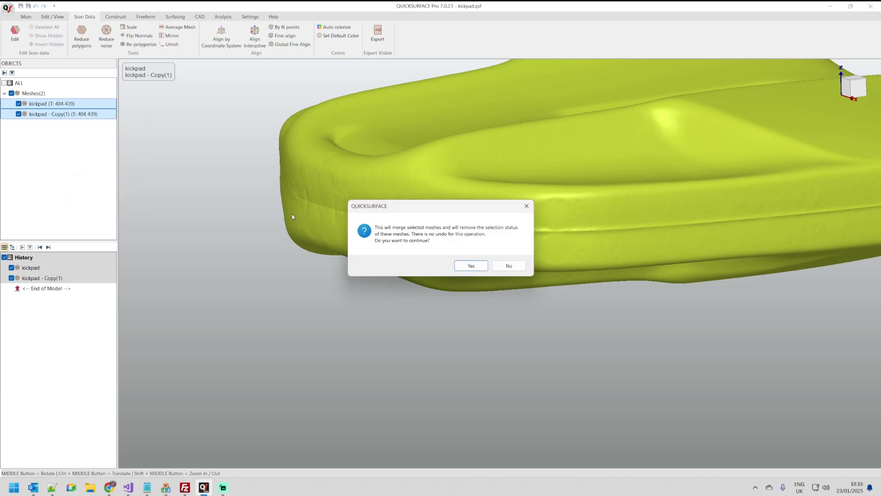
{"action": "left_click", "coordinate": [472, 266]}
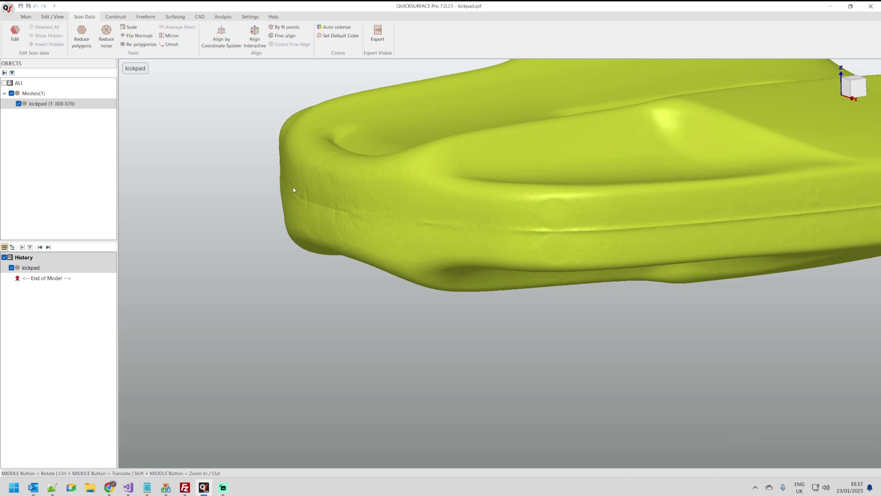
Open the kickpad's Edit dialog and inspect the seam, finishing in Front view.
{"action": "right_click", "coordinate": [56, 106]}
{"action": "left_click", "coordinate": [81, 116]}
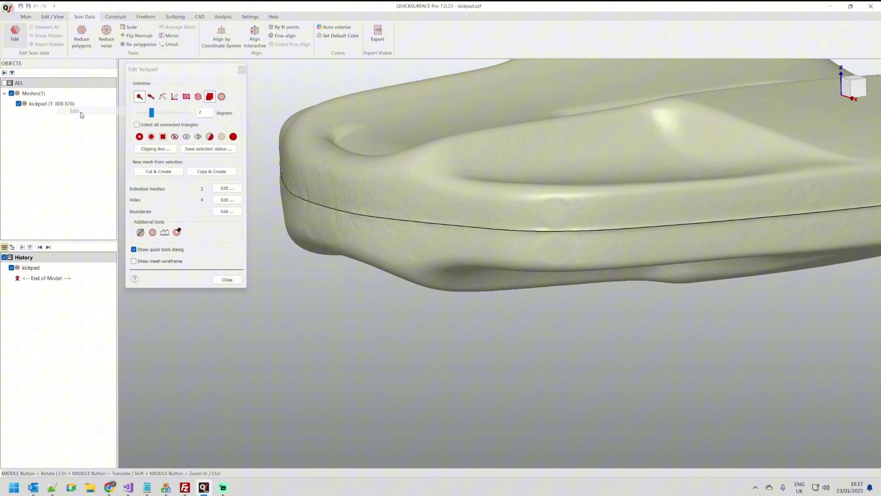
{"action": "scroll", "coordinate": [378, 218], "scroll_direction": "up", "scroll_amount": 4}
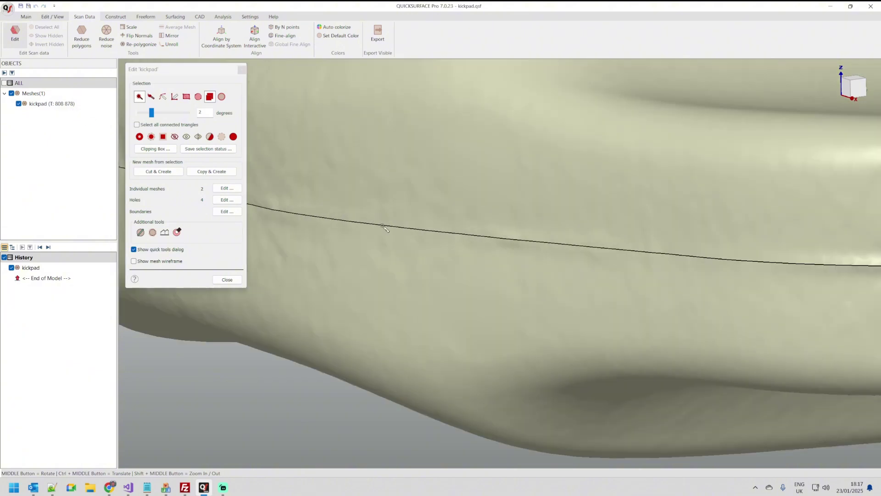
{"action": "middle_click_drag", "start_coordinate": [354, 228], "coordinate": [332, 234]}
{"action": "scroll", "coordinate": [331, 234], "scroll_direction": "down", "scroll_amount": 6}
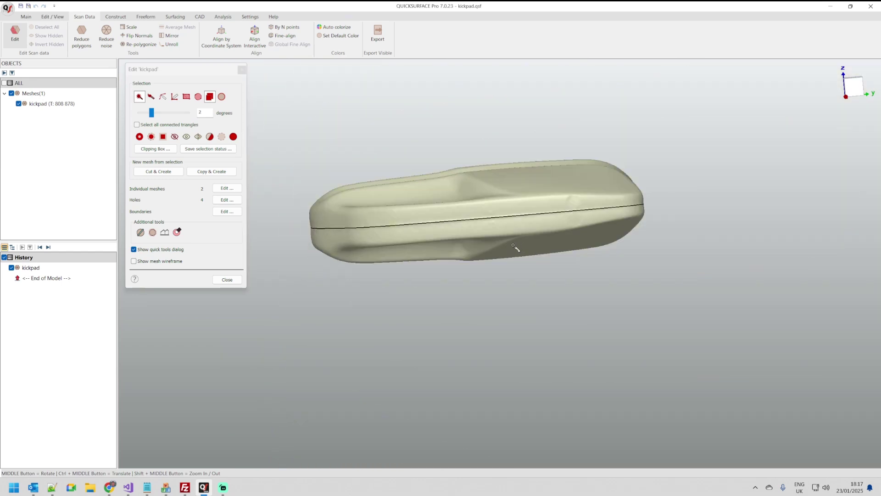
{"action": "middle_click_drag", "start_coordinate": [469, 223], "coordinate": [491, 223]}
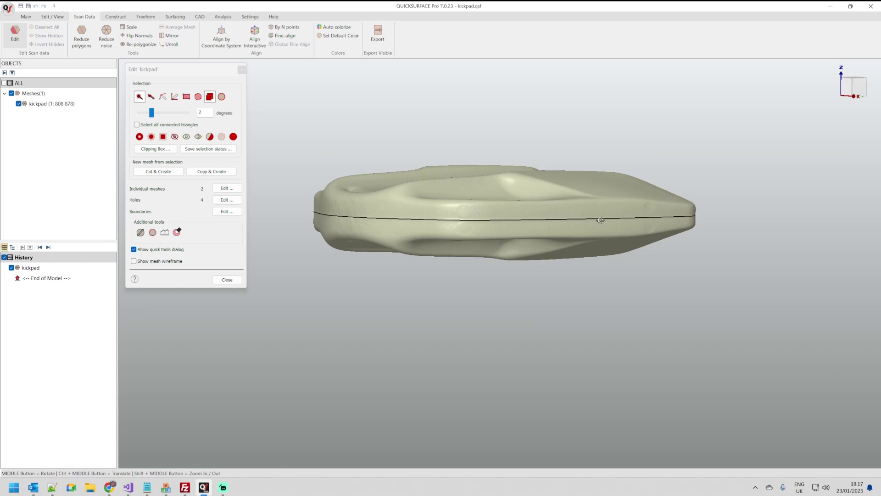
{"action": "scroll", "coordinate": [596, 221], "scroll_direction": "up", "scroll_amount": 6}
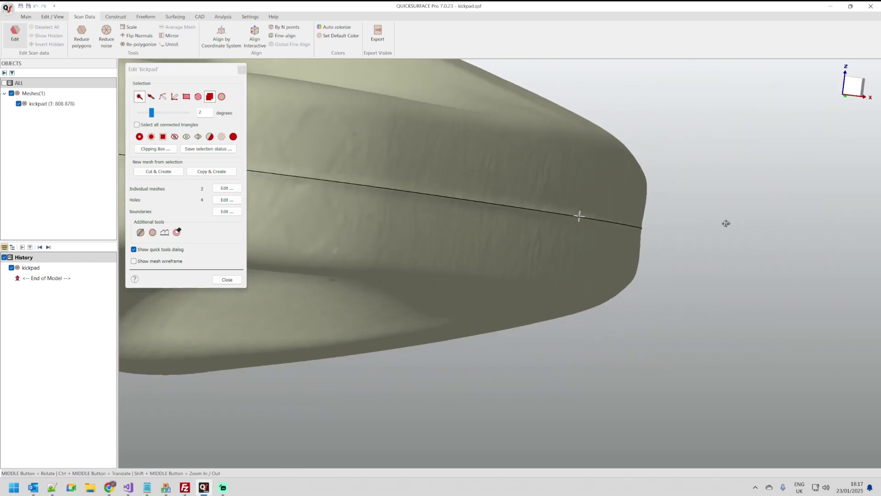
{"action": "middle_click_drag", "start_coordinate": [726, 223], "coordinate": [568, 206]}
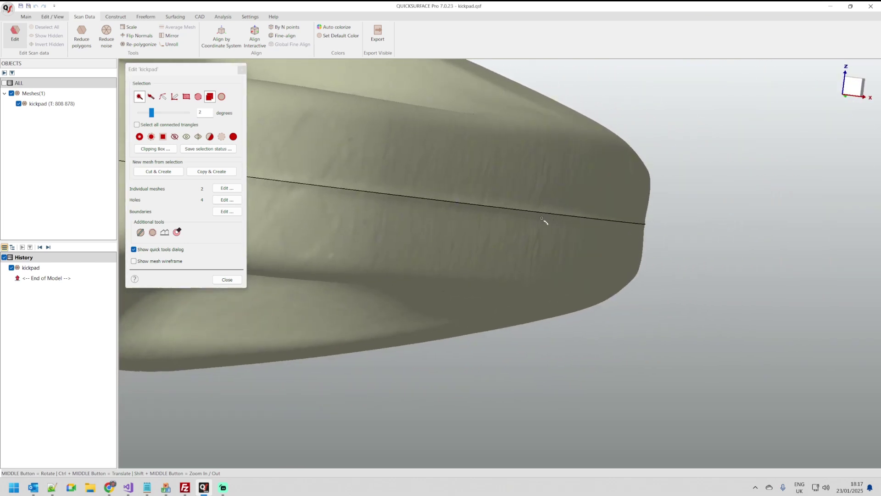
{"action": "scroll", "coordinate": [551, 218], "scroll_direction": "down", "scroll_amount": 2}
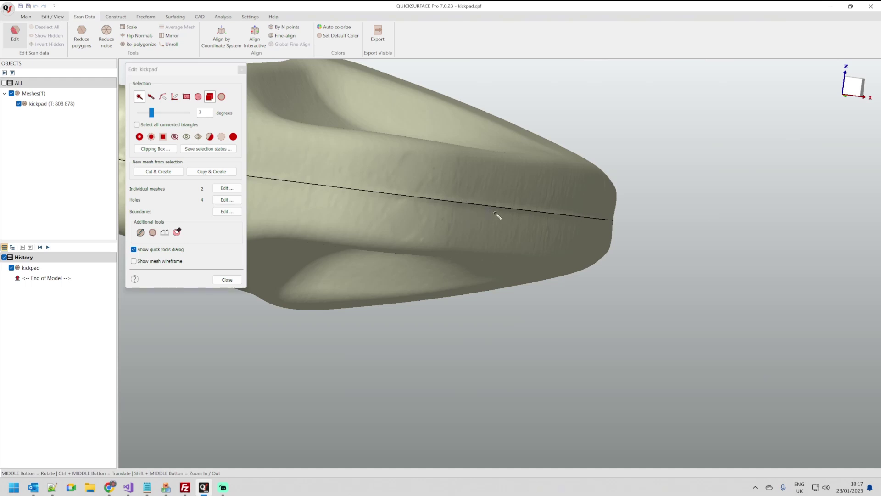
{"action": "left_click", "coordinate": [853, 87]}
{"action": "scroll", "coordinate": [413, 266], "scroll_direction": "up", "scroll_amount": 4}
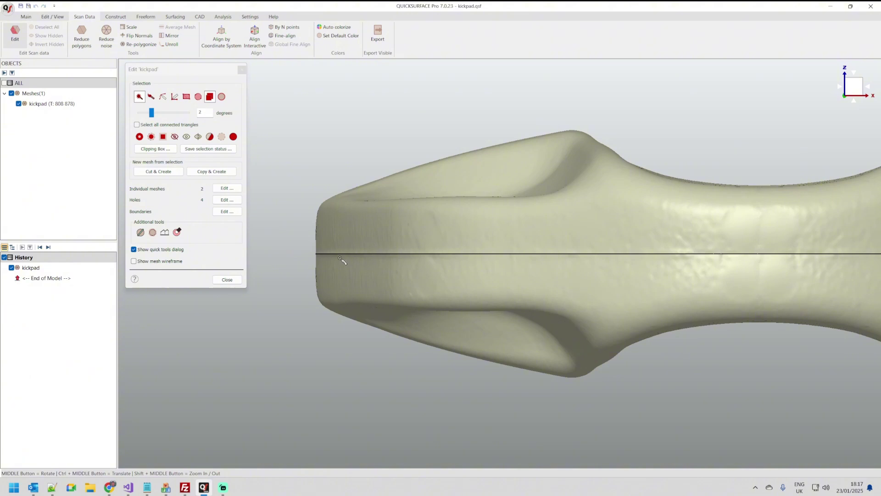
Close the Edit dialog and create a new construction plane, Plane(1).
{"action": "left_click", "coordinate": [227, 281]}
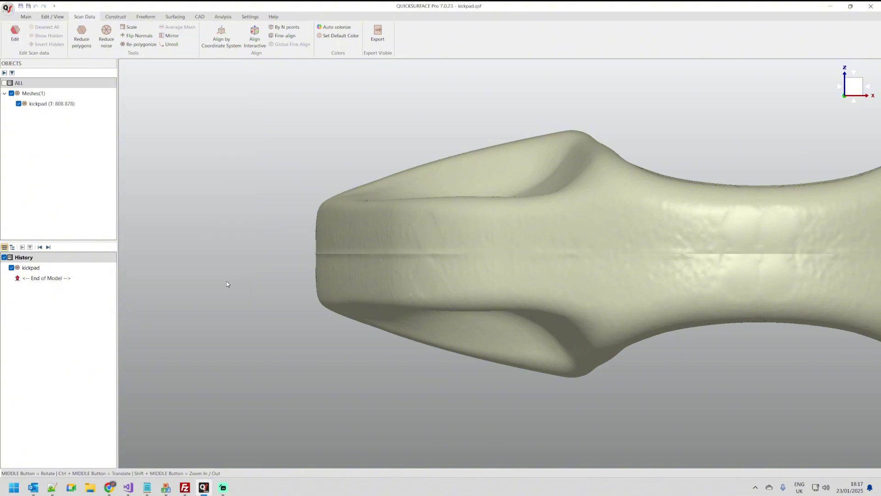
{"action": "left_click", "coordinate": [29, 17]}
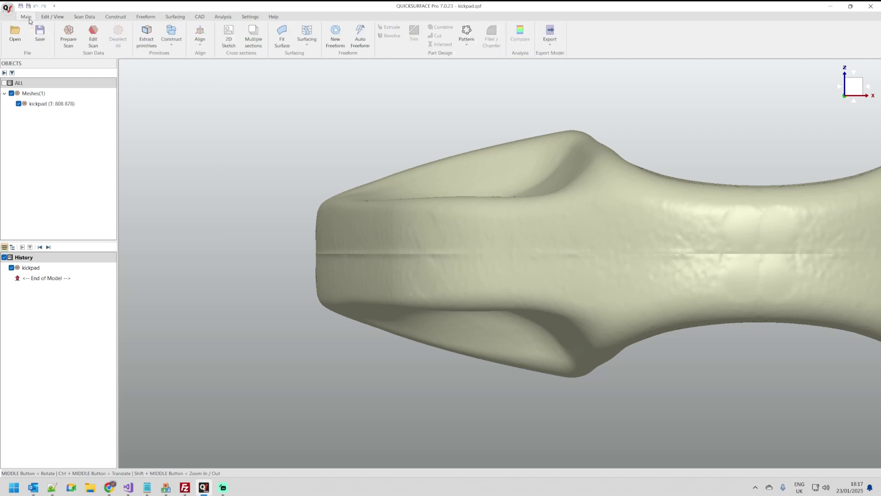
{"action": "left_click", "coordinate": [178, 43]}
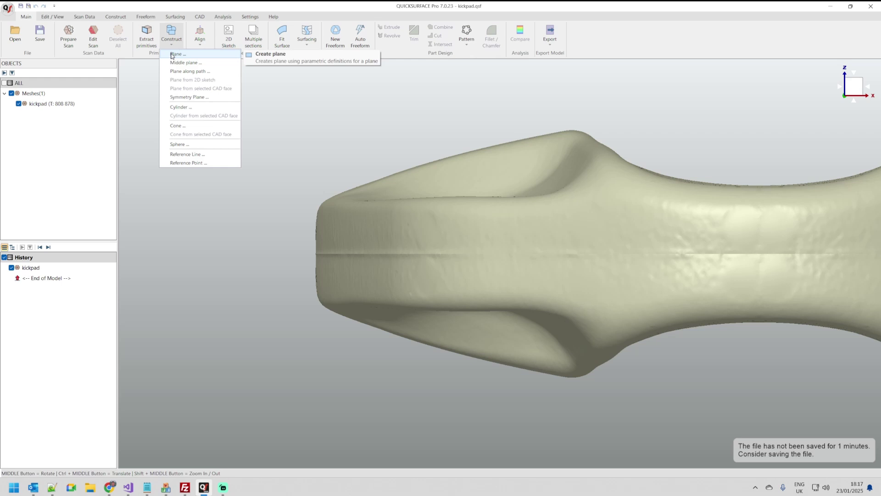
{"action": "left_click", "coordinate": [172, 55]}
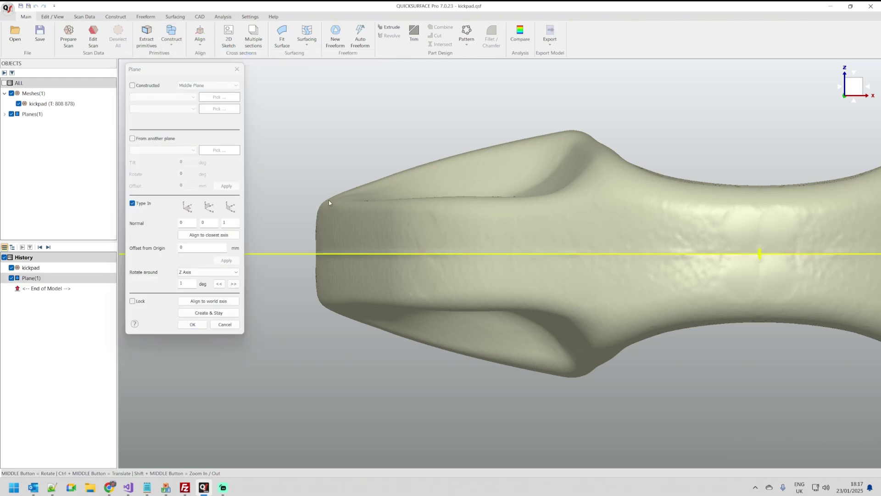
{"action": "scroll", "coordinate": [329, 200], "scroll_direction": "down", "scroll_amount": 3}
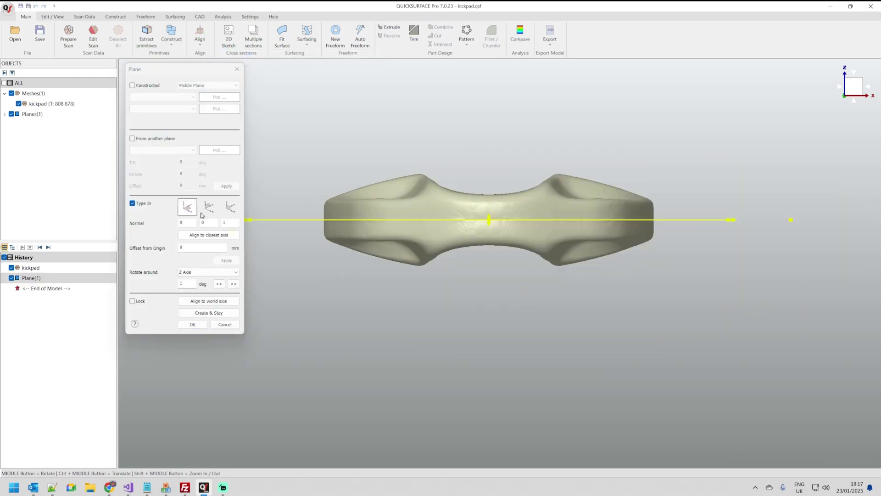
{"action": "middle_click_drag", "start_coordinate": [423, 260], "coordinate": [432, 286]}
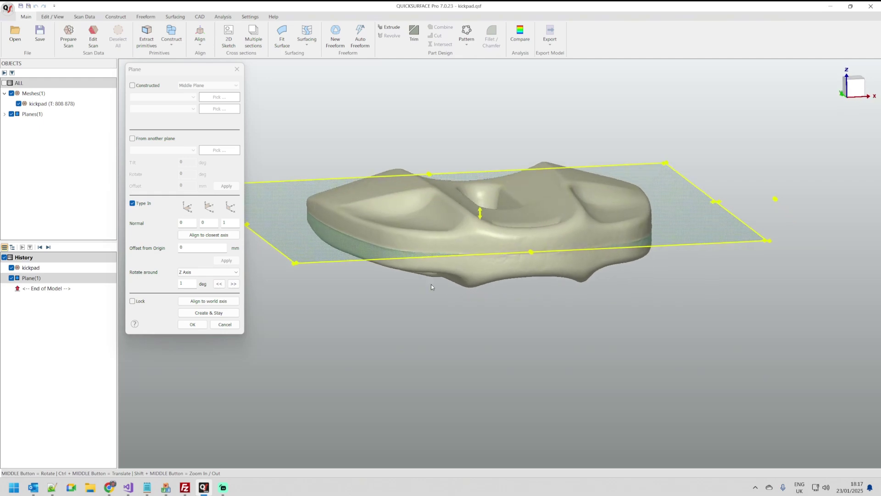
{"action": "left_click", "coordinate": [189, 324]}
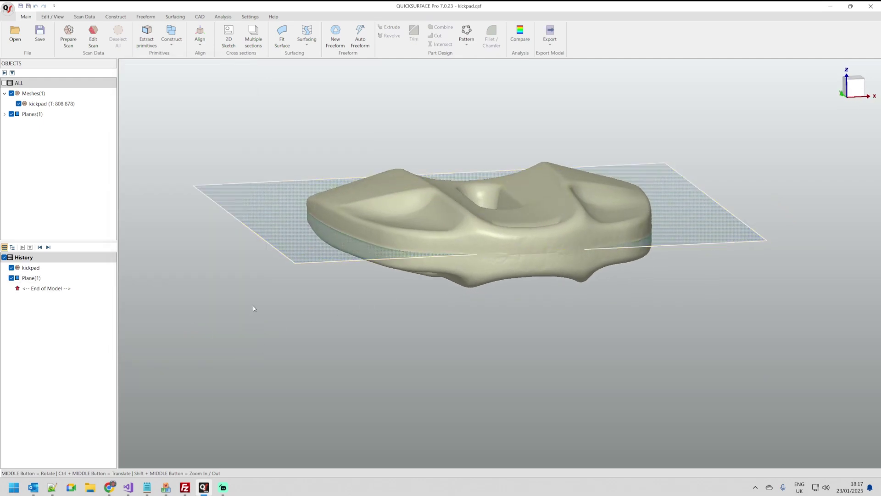
Enlarge Plane(1) so it slices through the kickpad's seam near the base.
{"action": "middle_click_drag", "start_coordinate": [253, 307], "coordinate": [419, 386]}
{"action": "left_click", "coordinate": [327, 202]}
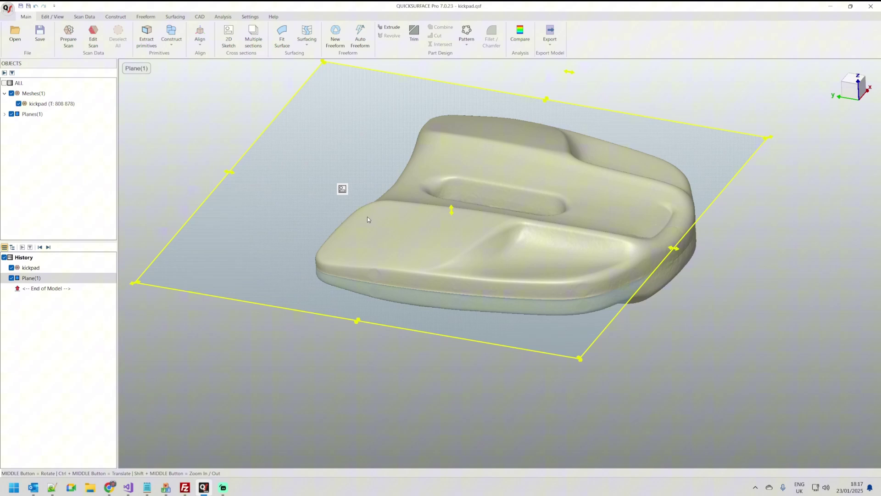
{"action": "left_click_drag", "start_coordinate": [678, 252], "coordinate": [745, 260]}
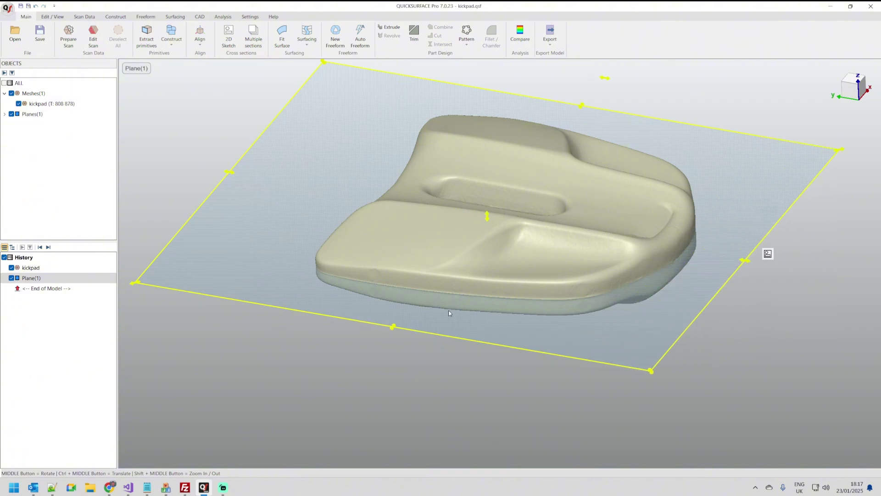
{"action": "right_click", "coordinate": [53, 109]}
Start a Split mesh on the kickpad scan with Plane(1) as the splitting object.
{"action": "left_click", "coordinate": [69, 112]}
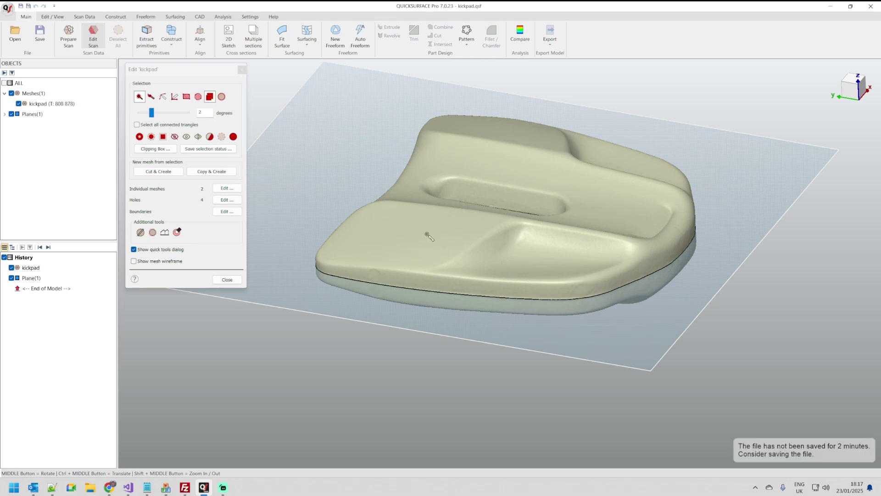
{"action": "left_click", "coordinate": [141, 233]}
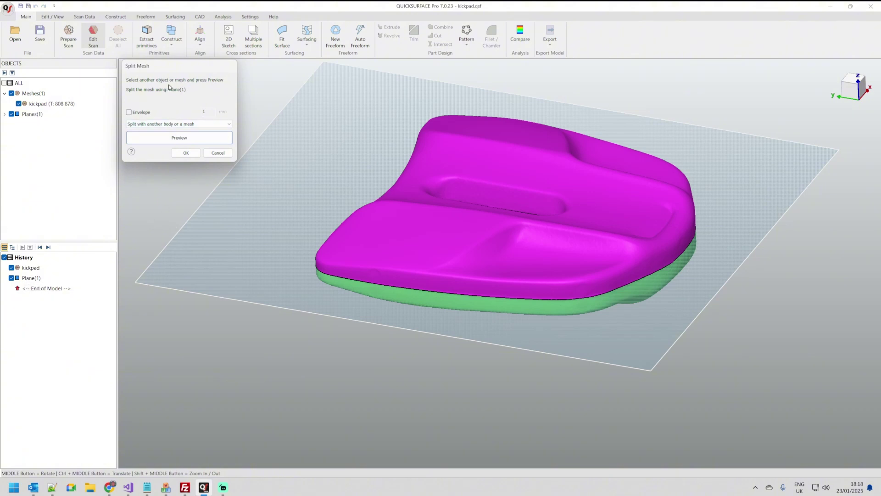
{"action": "left_click", "coordinate": [154, 217]}
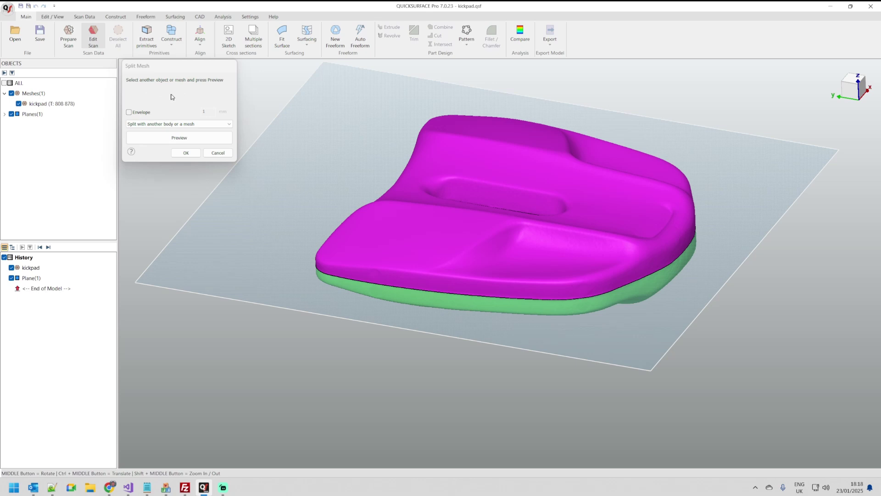
{"action": "left_click", "coordinate": [34, 279]}
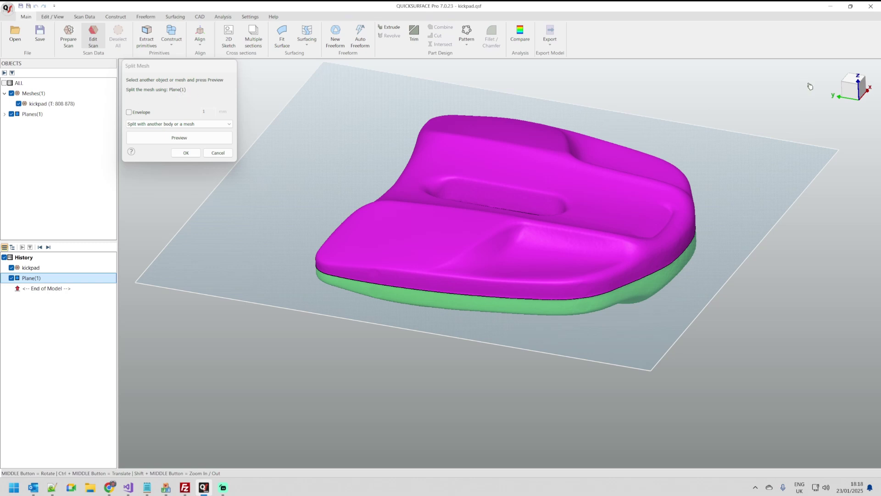
{"action": "left_click", "coordinate": [861, 89]}
{"action": "scroll", "coordinate": [617, 266], "scroll_direction": "up", "scroll_amount": 5}
{"action": "scroll", "coordinate": [617, 266], "scroll_direction": "up", "scroll_amount": 3}
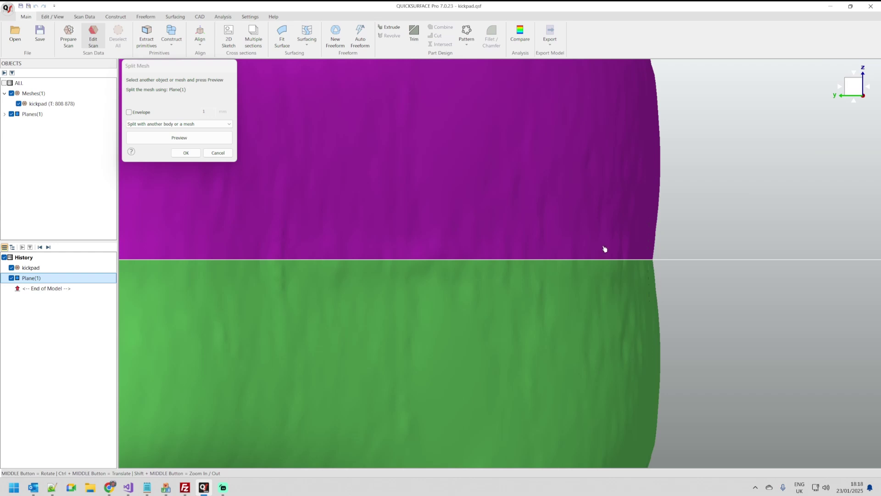
Enable a 0.5 mm envelope around the split and preview the result.
{"action": "left_click", "coordinate": [129, 112]}
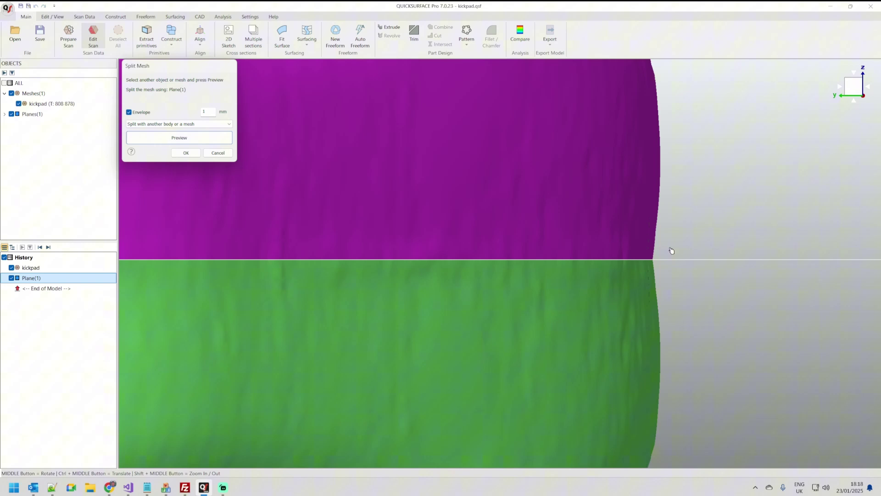
{"action": "scroll", "coordinate": [670, 252], "scroll_direction": "down", "scroll_amount": 5}
{"action": "scroll", "coordinate": [474, 252], "scroll_direction": "up", "scroll_amount": 5}
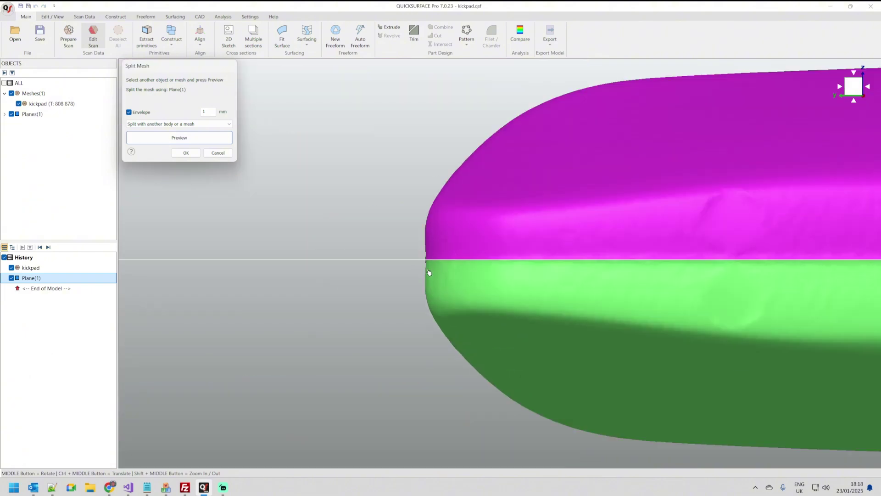
{"action": "scroll", "coordinate": [430, 257], "scroll_direction": "up", "scroll_amount": 3}
{"action": "scroll", "coordinate": [426, 250], "scroll_direction": "up", "scroll_amount": 2}
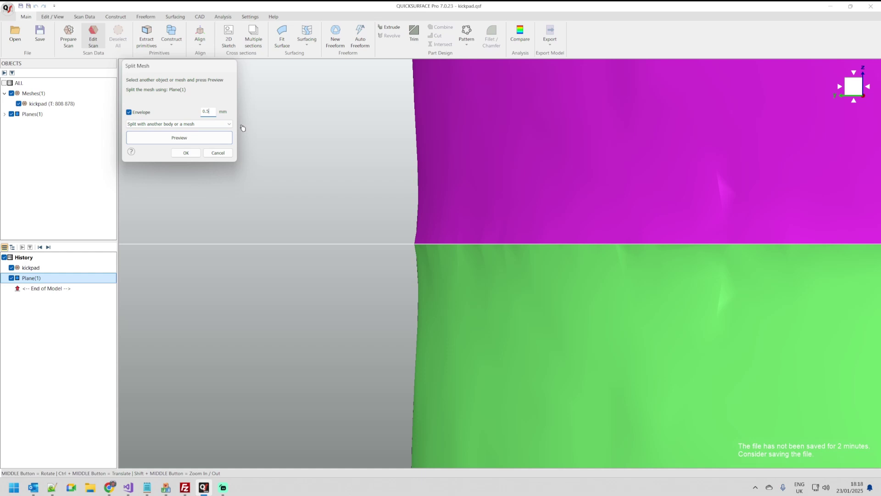
{"action": "left_click", "coordinate": [206, 136]}
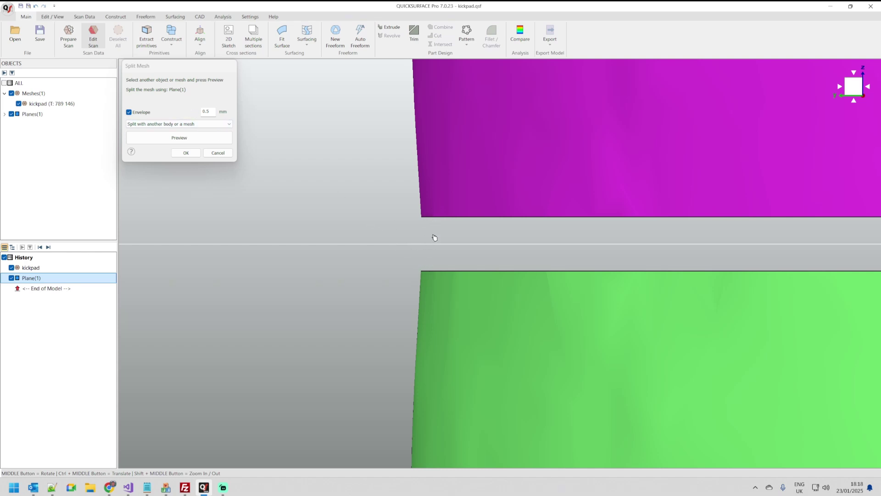
{"action": "scroll", "coordinate": [357, 243], "scroll_direction": "down", "scroll_amount": 3}
{"action": "scroll", "coordinate": [357, 243], "scroll_direction": "down", "scroll_amount": 2}
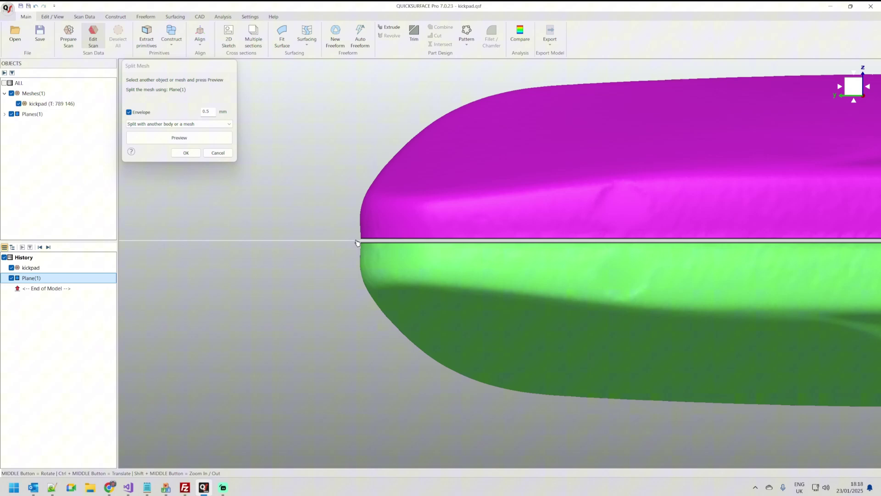
Apply the split and view the resulting slot from an oblique top angle.
{"action": "left_click", "coordinate": [185, 152]}
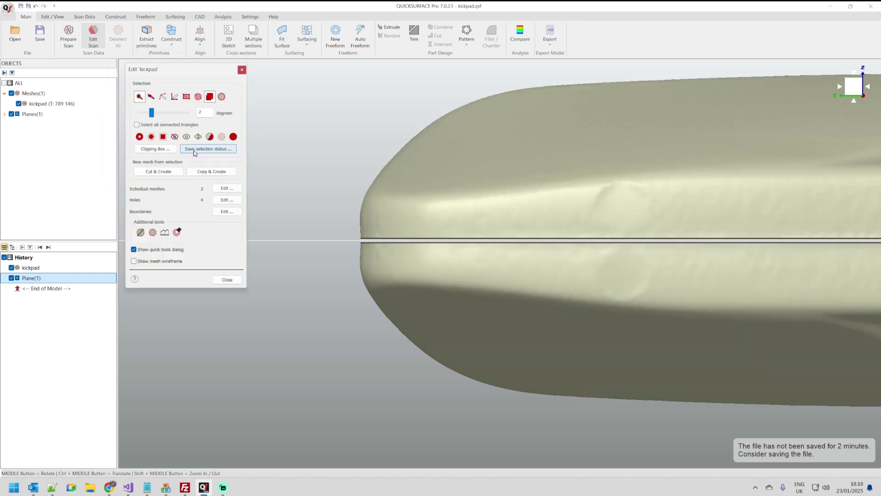
{"action": "middle_click_drag", "start_coordinate": [301, 239], "coordinate": [373, 175]}
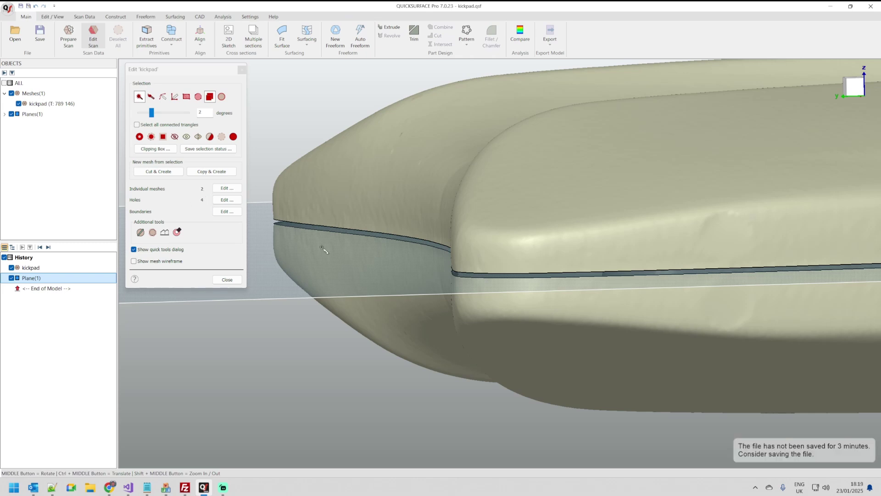
{"action": "scroll", "coordinate": [372, 251], "scroll_direction": "down", "scroll_amount": 5}
{"action": "middle_click_drag", "start_coordinate": [500, 166], "coordinate": [610, 235]}
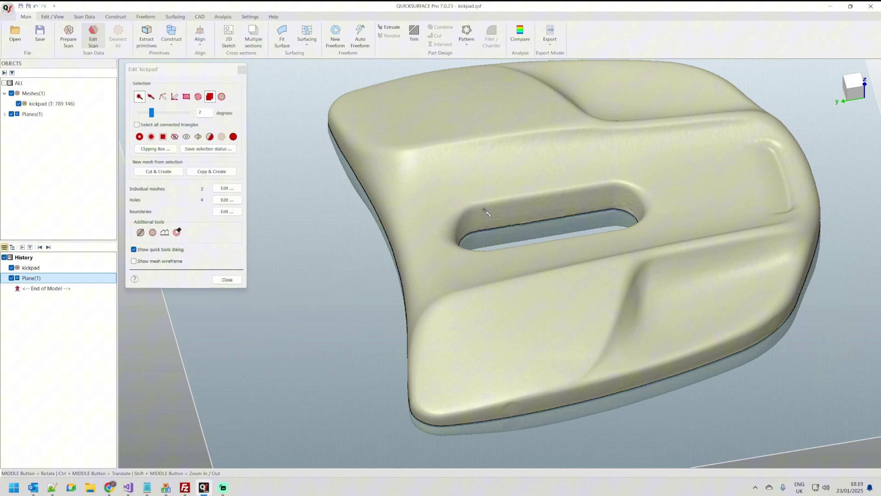
Hide Plane(1) and open boundary editing, which reports 4 boundaries.
{"action": "left_click", "coordinate": [12, 278]}
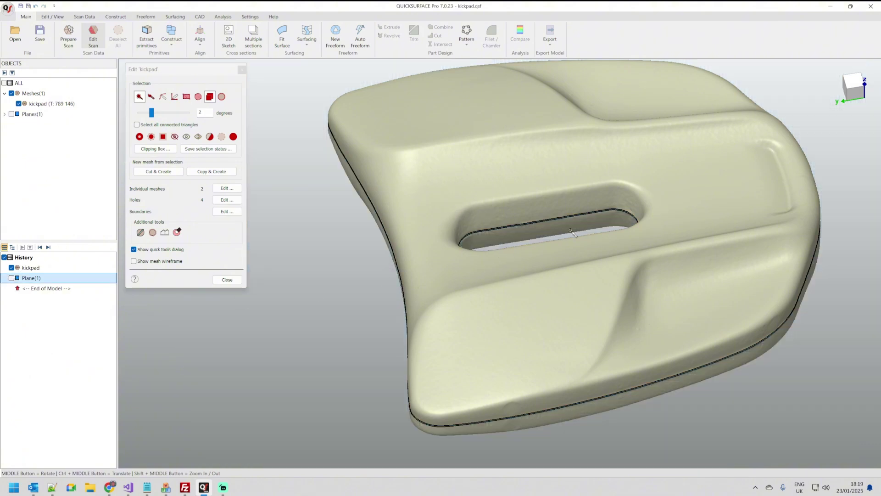
{"action": "middle_click_drag", "start_coordinate": [560, 250], "coordinate": [562, 271]}
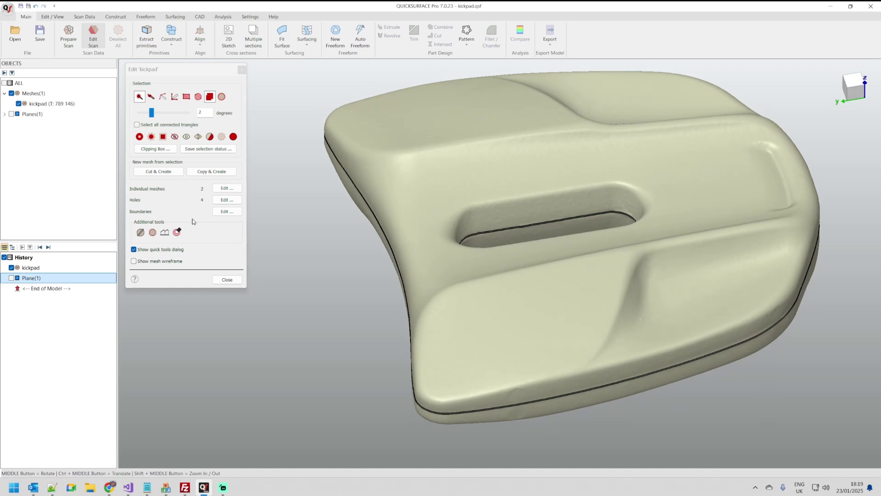
{"action": "left_click", "coordinate": [227, 212]}
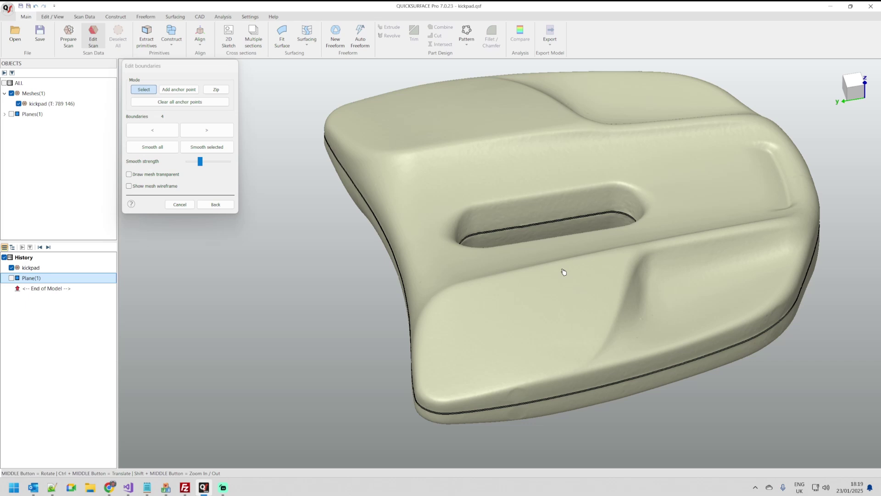
Zip the first seam gap's upper and lower edges together, checking it in wireframe.
{"action": "middle_click_drag", "start_coordinate": [528, 304], "coordinate": [577, 165]}
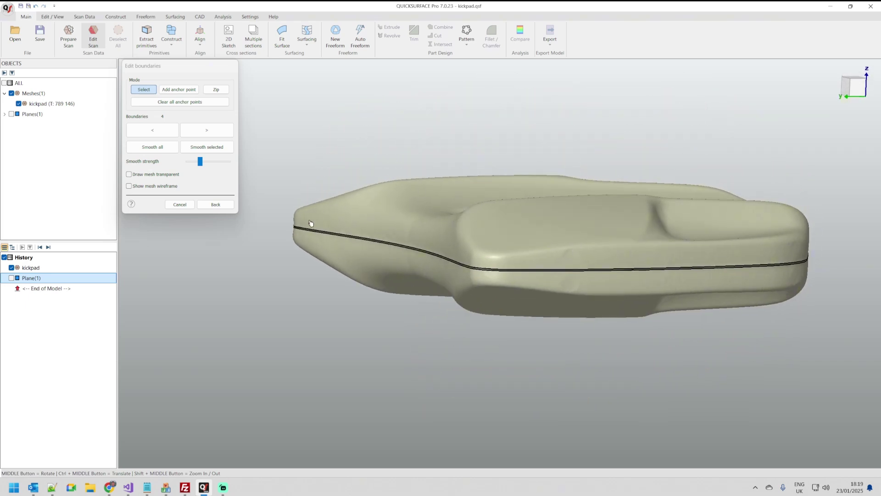
{"action": "left_click", "coordinate": [224, 92]}
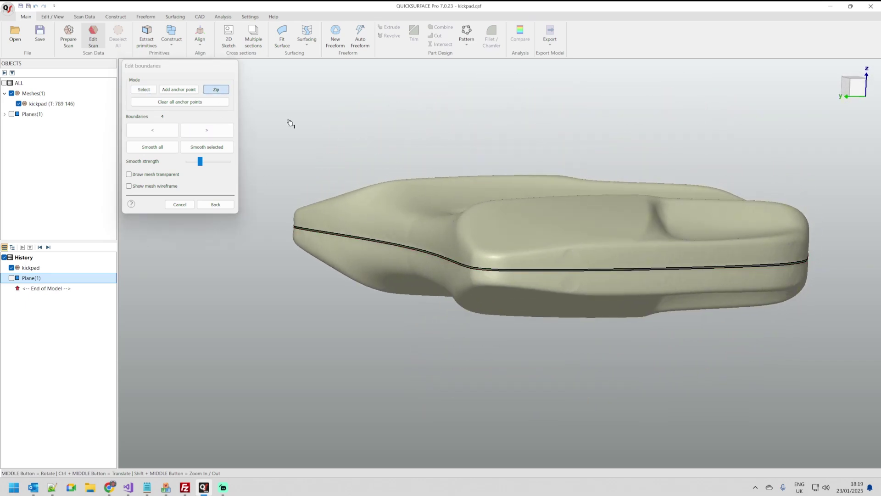
{"action": "scroll", "coordinate": [280, 250], "scroll_direction": "up", "scroll_amount": 6}
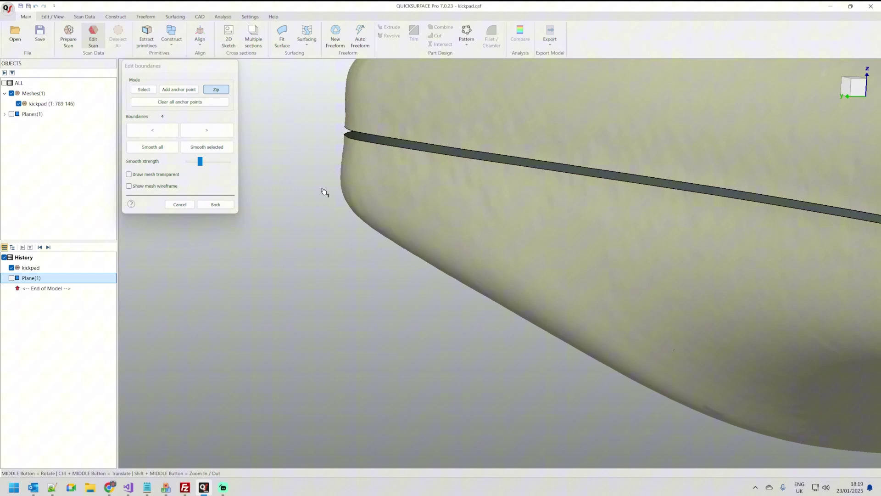
{"action": "left_click", "coordinate": [380, 138]}
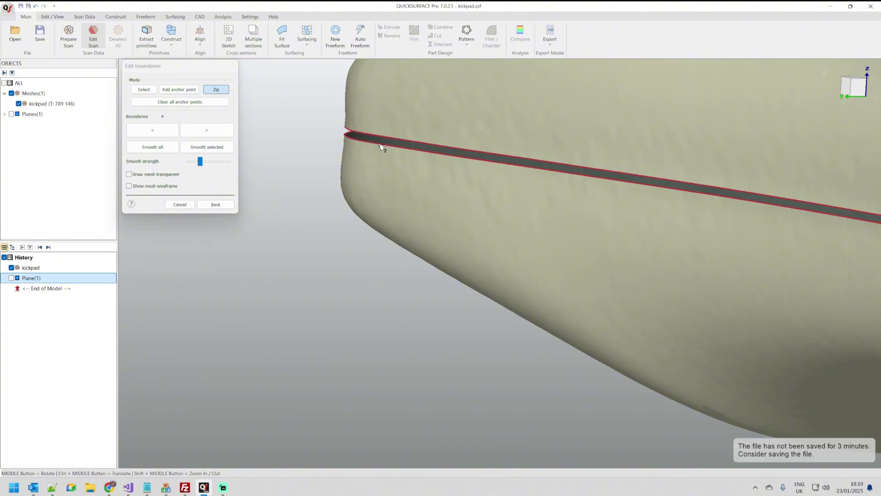
{"action": "left_click", "coordinate": [381, 146]}
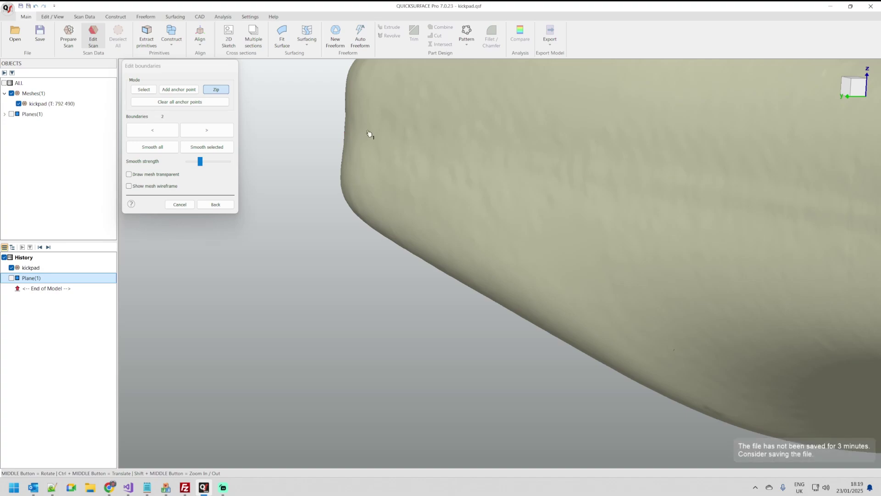
{"action": "left_click", "coordinate": [143, 187]}
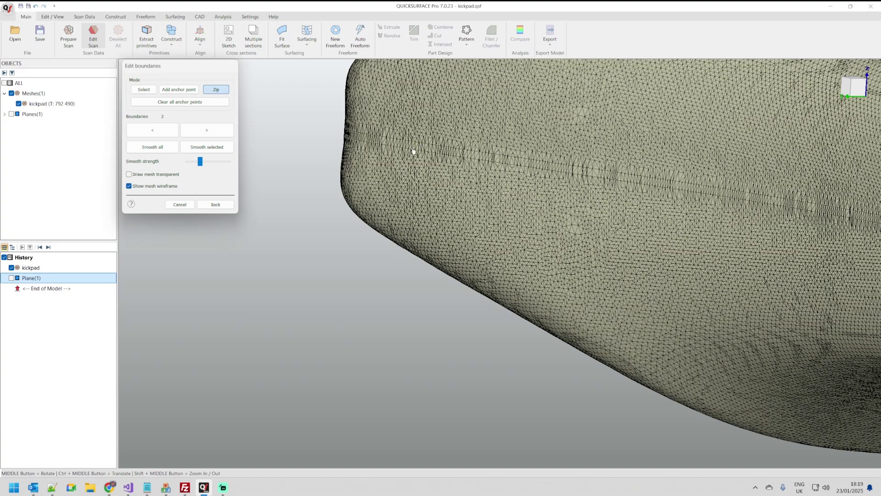
{"action": "scroll", "coordinate": [409, 152], "scroll_direction": "up", "scroll_amount": 3}
{"action": "scroll", "coordinate": [366, 222], "scroll_direction": "down", "scroll_amount": 5}
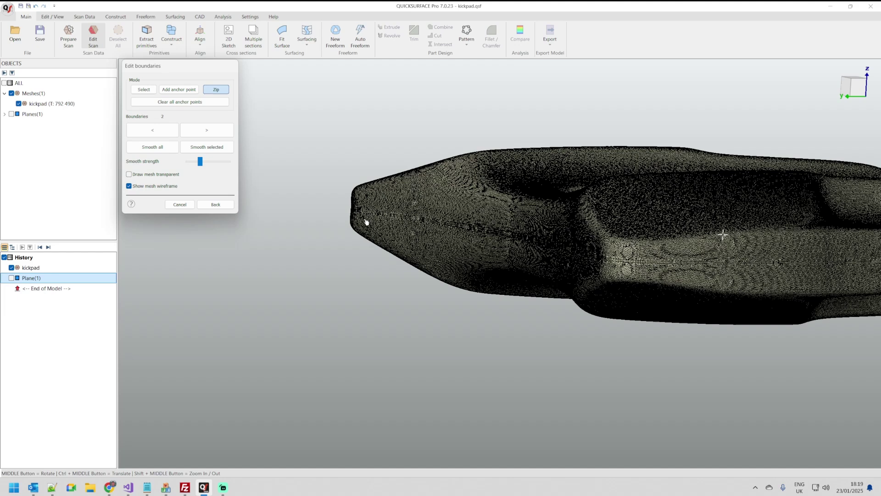
{"action": "left_click", "coordinate": [161, 188]}
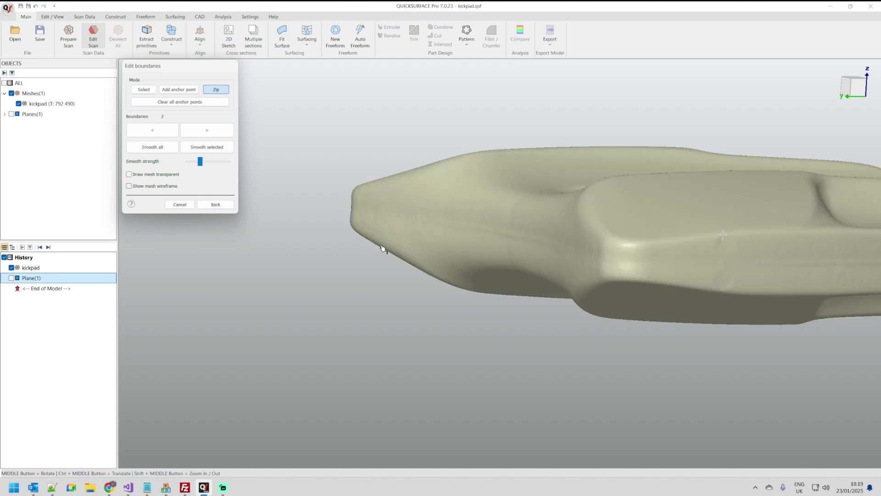
Zip the remaining seam gap closed inside the slot.
{"action": "mouse_move", "coordinate": [516, 244]}
{"action": "middle_mouse_down"}
{"action": "mouse_move", "coordinate": [453, 252]}
{"action": "mouse_move", "coordinate": [453, 262]}
{"action": "middle_mouse_up"}
{"action": "scroll", "coordinate": [543, 230], "scroll_direction": "up", "scroll_amount": 5}
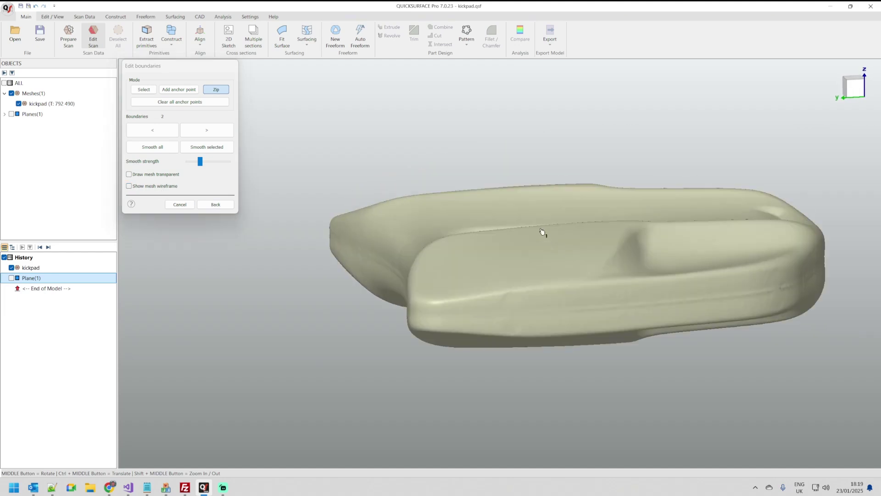
{"action": "middle_click_drag", "start_coordinate": [493, 213], "coordinate": [556, 323]}
{"action": "scroll", "coordinate": [620, 248], "scroll_direction": "up", "scroll_amount": 8}
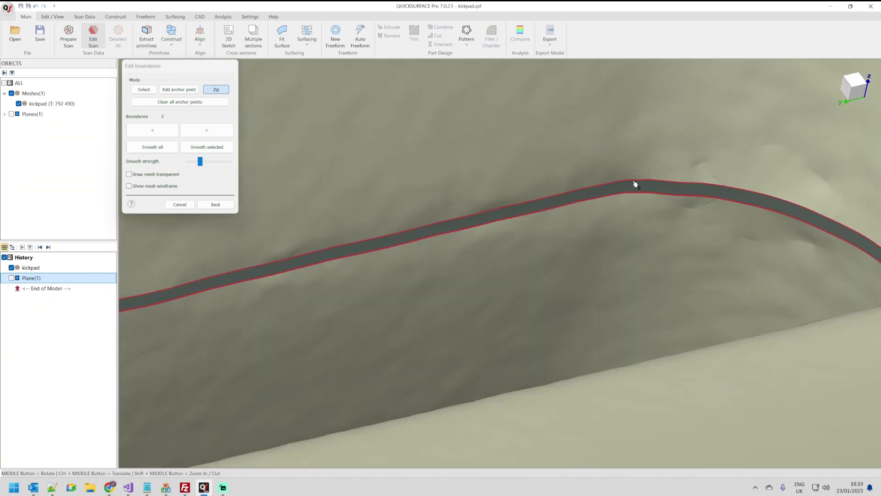
{"action": "left_click", "coordinate": [627, 190]}
{"action": "scroll", "coordinate": [569, 179], "scroll_direction": "down", "scroll_amount": 6}
{"action": "scroll", "coordinate": [532, 199], "scroll_direction": "down", "scroll_amount": 5}
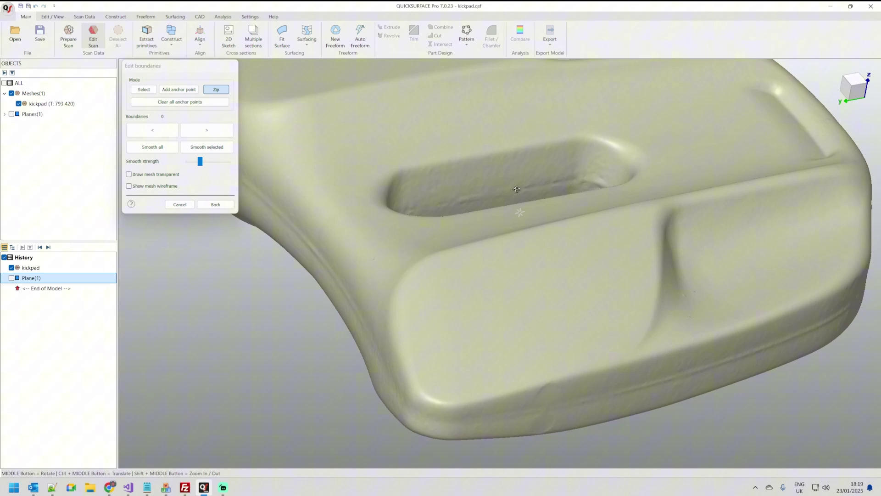
{"action": "middle_click_drag", "start_coordinate": [522, 195], "coordinate": [493, 341]}
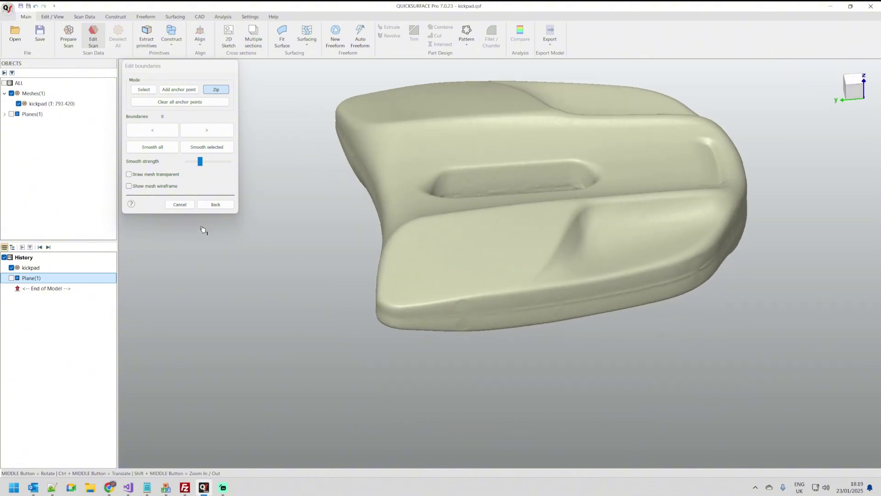
Return to the Edit summary, check the closed 793,420-triangle mesh, and close editing.
{"action": "left_click", "coordinate": [215, 204]}
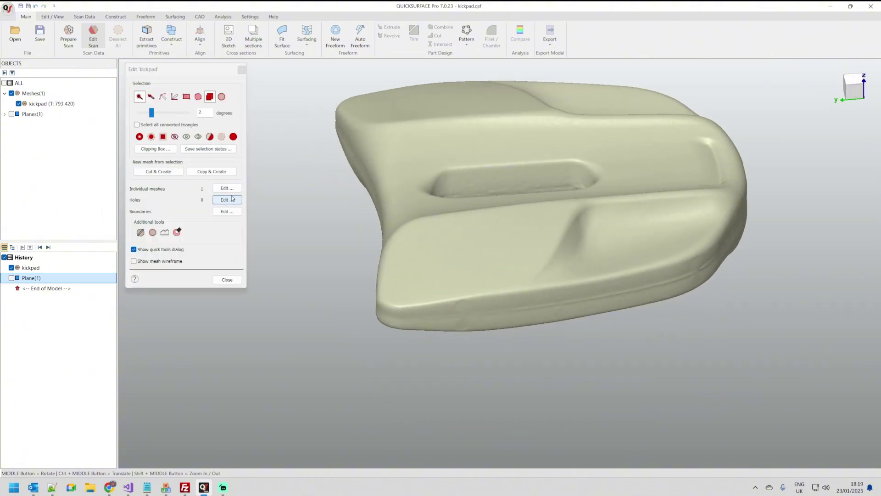
{"action": "middle_click_drag", "start_coordinate": [436, 193], "coordinate": [511, 214]}
{"action": "scroll", "coordinate": [462, 281], "scroll_direction": "down", "scroll_amount": 3}
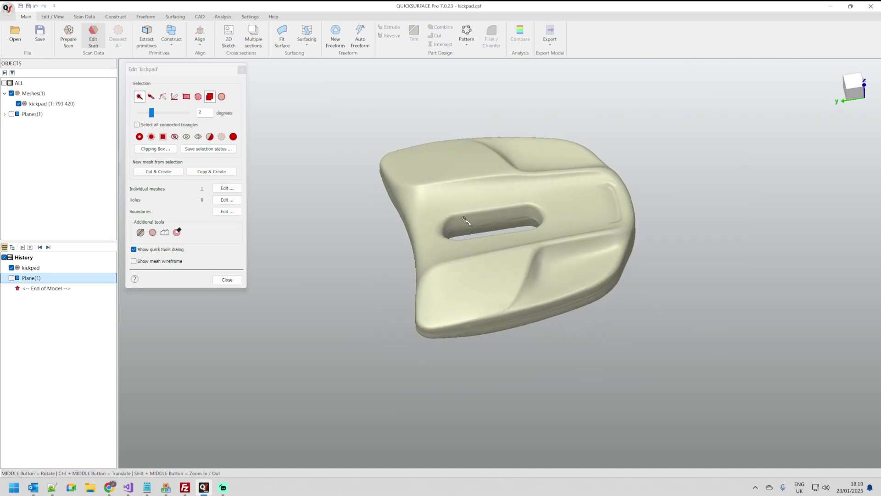
{"action": "left_click", "coordinate": [228, 280]}
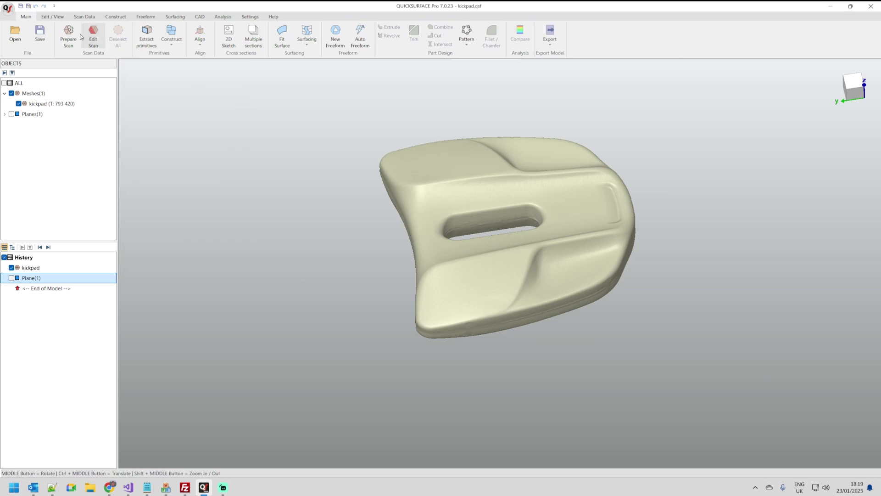
Open recent sheet metal.stl in millimetres without saving kickpad, viewed from the top.
{"action": "left_click", "coordinate": [6, 8]}
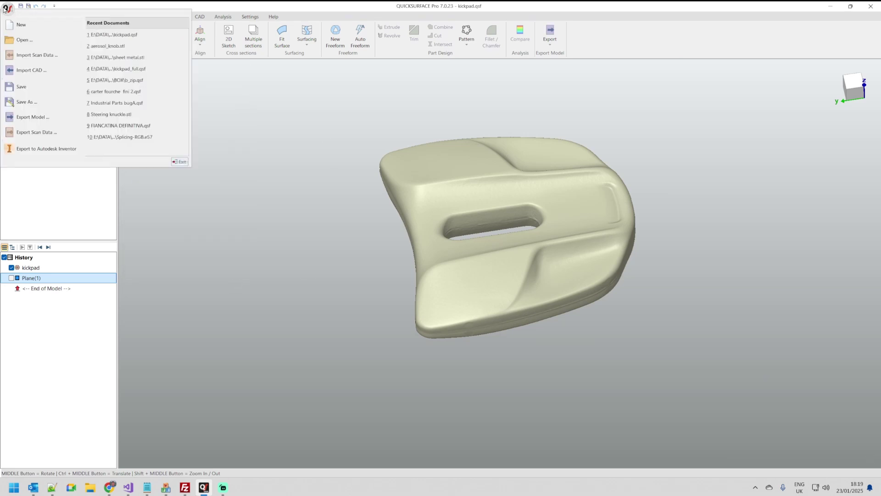
{"action": "left_click", "coordinate": [149, 57]}
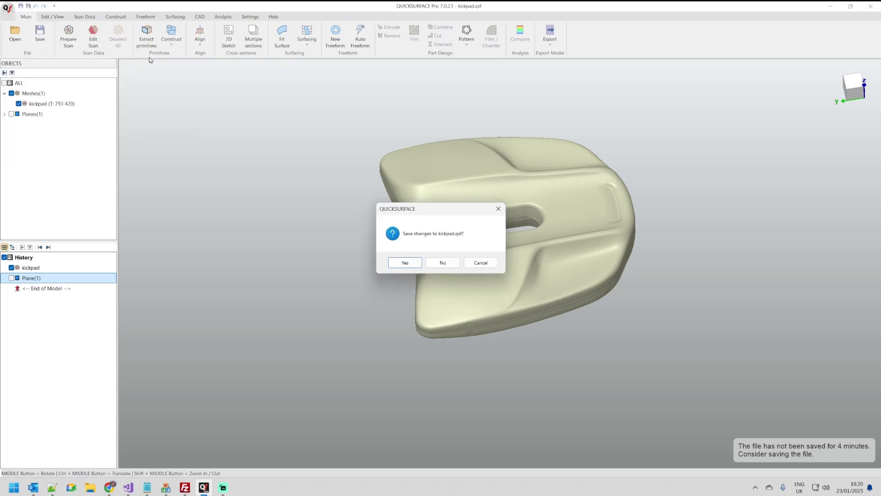
{"action": "left_click", "coordinate": [447, 262]}
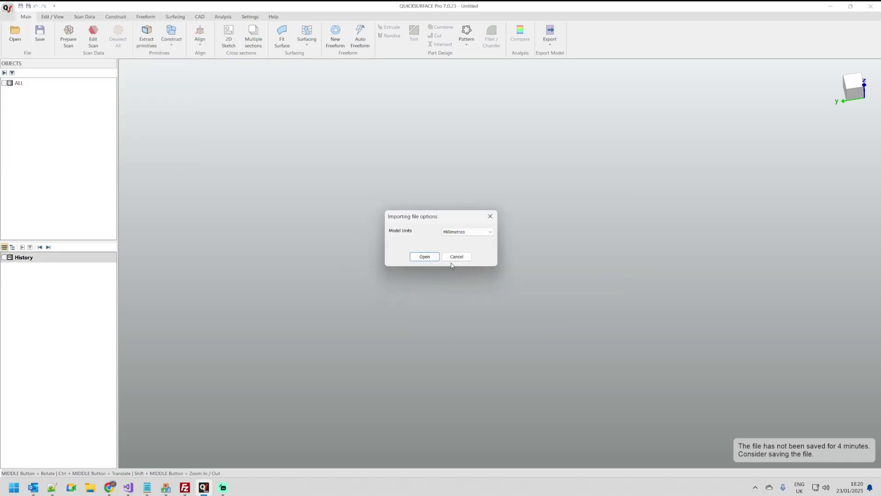
{"action": "left_click", "coordinate": [426, 258]}
{"action": "left_click", "coordinate": [852, 81]}
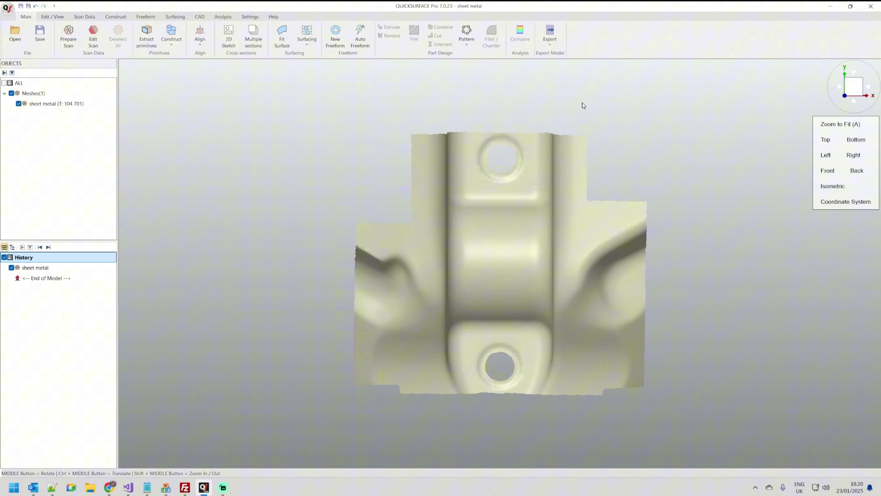
{"action": "scroll", "coordinate": [393, 172], "scroll_direction": "down", "scroll_amount": 3}
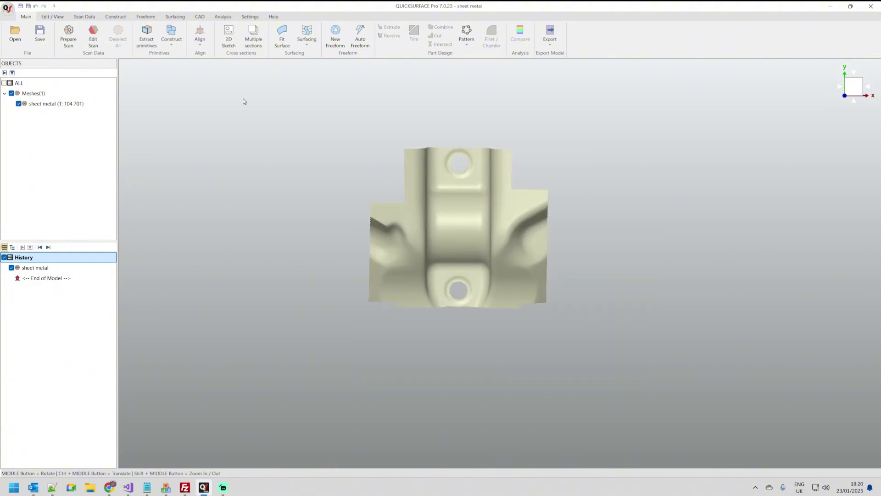
Delete a thin centre strip via rectangle selection, splitting the part into two pieces.
{"action": "left_click", "coordinate": [93, 37]}
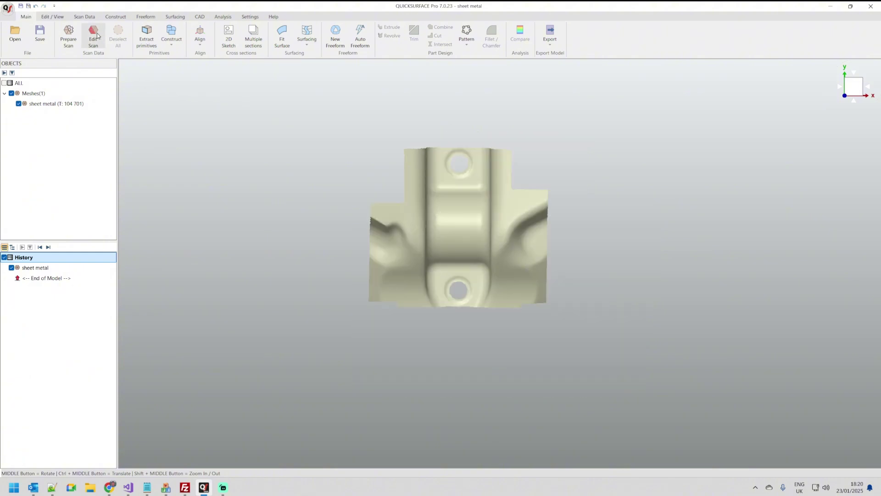
{"action": "left_click", "coordinate": [186, 97]}
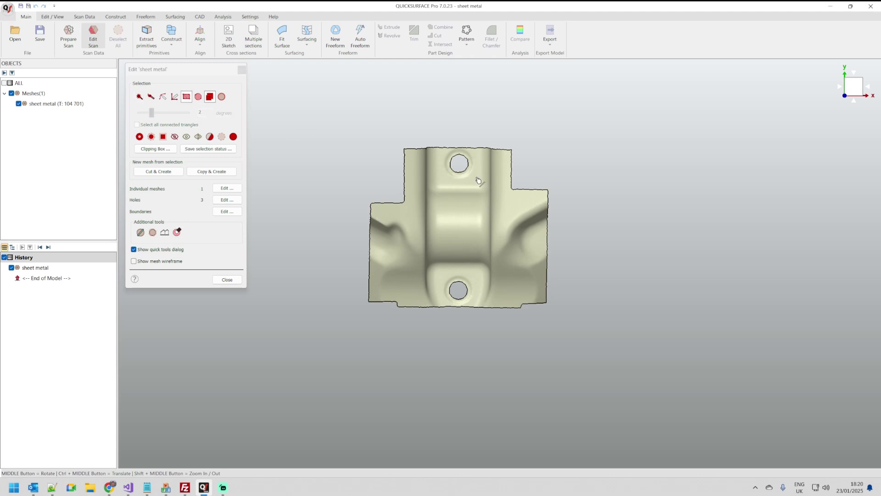
{"action": "scroll", "coordinate": [463, 188], "scroll_direction": "up", "scroll_amount": 2}
{"action": "left_click_drag", "start_coordinate": [458, 119], "coordinate": [462, 387]}
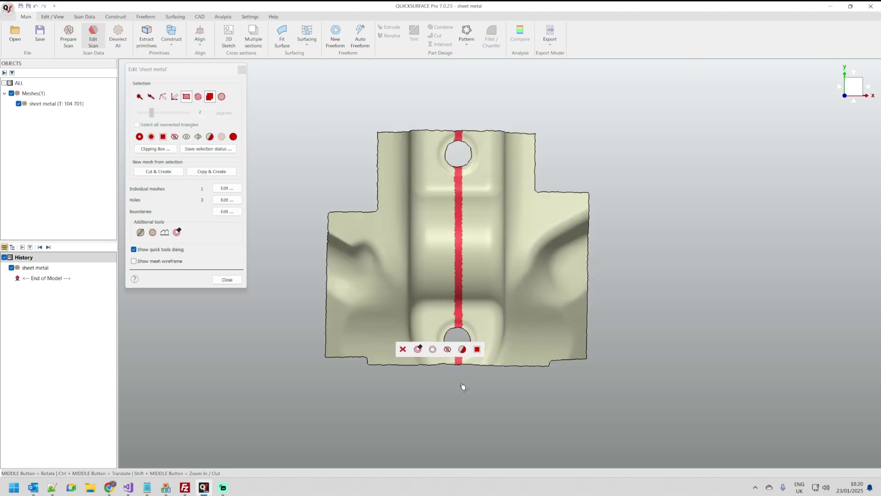
{"action": "left_click", "coordinate": [403, 349]}
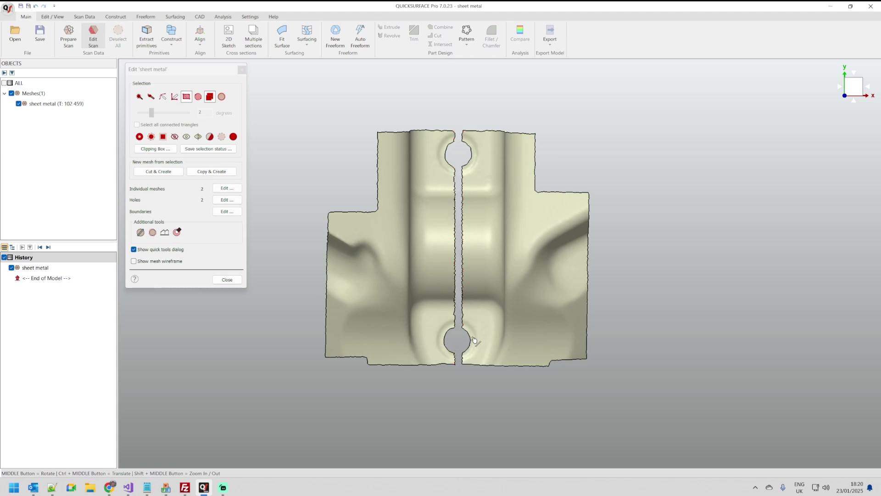
{"action": "middle_click_drag", "start_coordinate": [440, 326], "coordinate": [432, 227]}
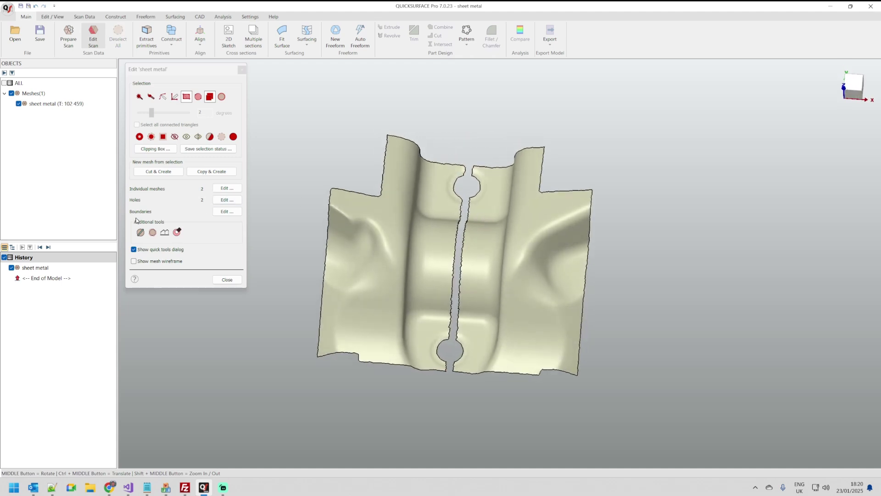
{"action": "left_click", "coordinate": [227, 211]}
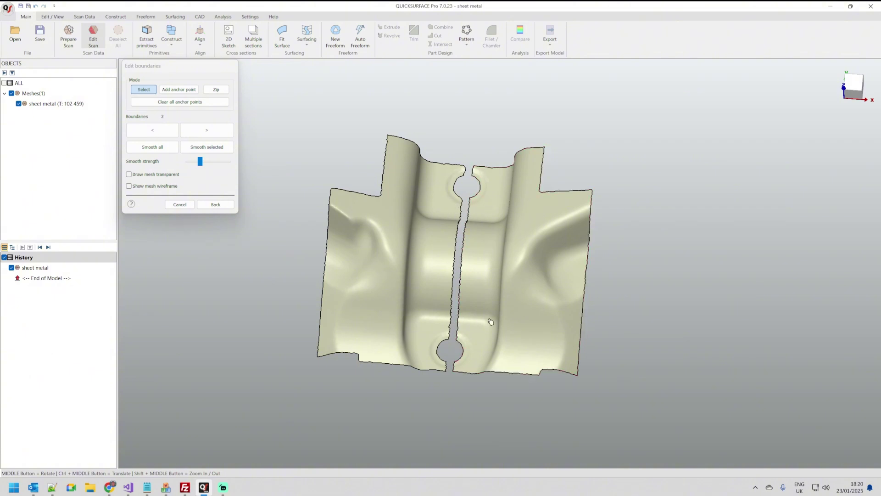
Place anchor points on both slot edges where the slot meets the top hole.
{"action": "scroll", "coordinate": [492, 202], "scroll_direction": "up", "scroll_amount": 2}
{"action": "scroll", "coordinate": [480, 216], "scroll_direction": "up", "scroll_amount": 2}
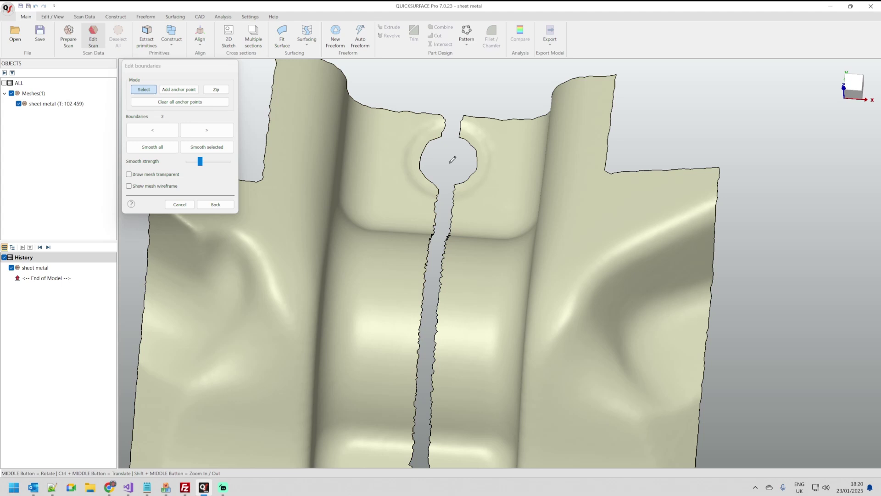
{"action": "left_click", "coordinate": [441, 187]}
{"action": "left_click", "coordinate": [457, 189]}
{"action": "scroll", "coordinate": [458, 190], "scroll_direction": "up", "scroll_amount": 3}
{"action": "left_click", "coordinate": [448, 213]}
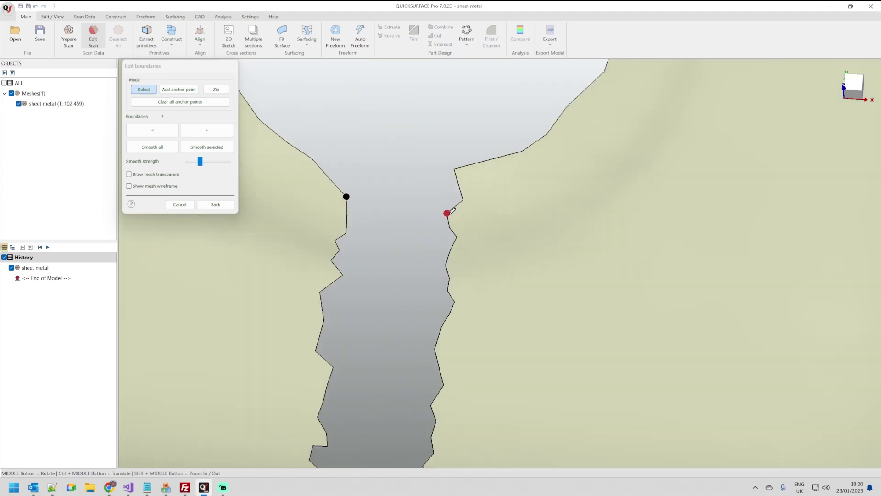
{"action": "scroll", "coordinate": [448, 212], "scroll_direction": "down", "scroll_amount": 8}
Place anchor points on both slot edges where the slot meets the bottom hole.
{"action": "middle_click_drag", "start_coordinate": [414, 197], "coordinate": [404, 303]}
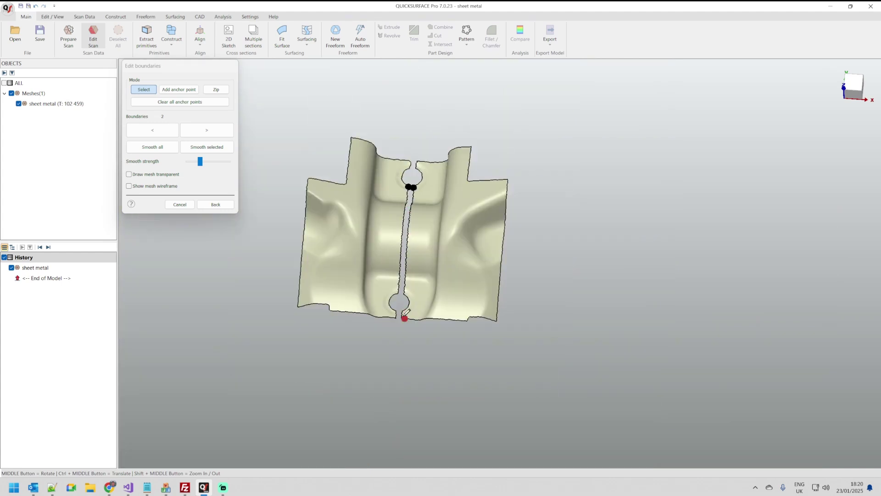
{"action": "scroll", "coordinate": [399, 285], "scroll_direction": "up", "scroll_amount": 8}
{"action": "left_click", "coordinate": [387, 253]}
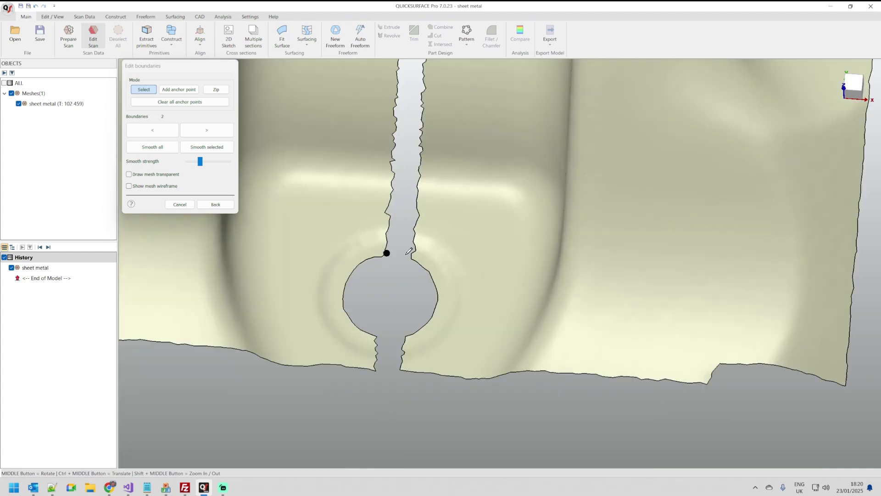
{"action": "left_click", "coordinate": [412, 257]}
{"action": "scroll", "coordinate": [413, 253], "scroll_direction": "up", "scroll_amount": 4}
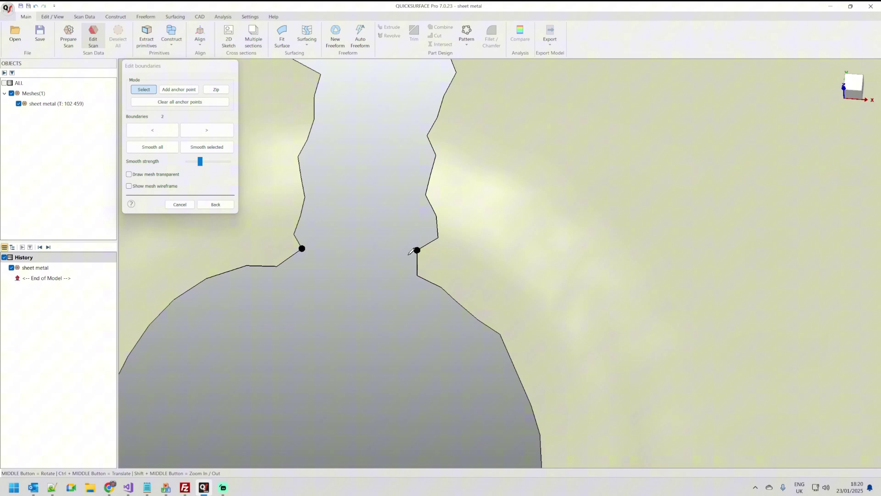
{"action": "scroll", "coordinate": [389, 283], "scroll_direction": "down", "scroll_amount": 6}
{"action": "middle_click_drag", "start_coordinate": [398, 240], "coordinate": [389, 198]}
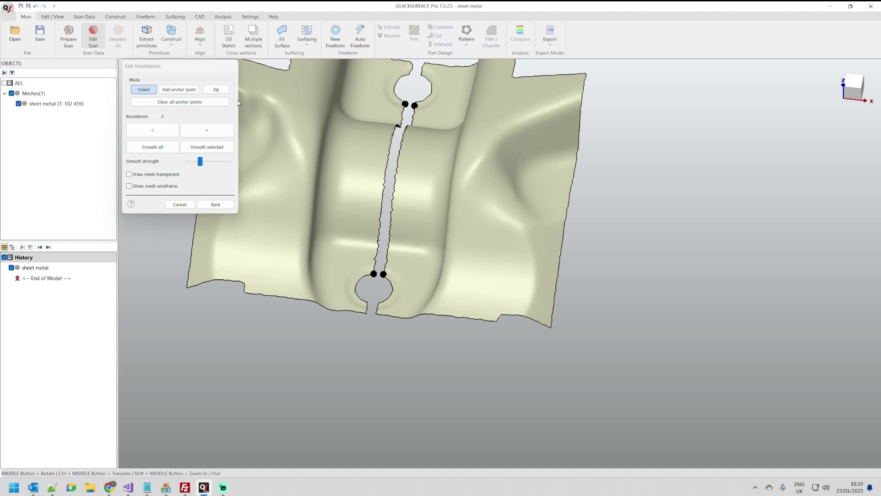
{"action": "left_click", "coordinate": [216, 90]}
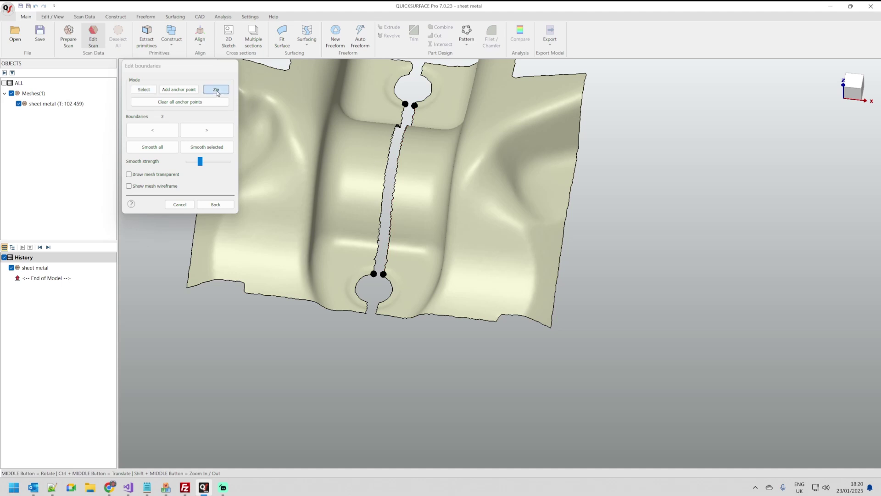
Zip the slot boundary closed between the anchor points.
{"action": "left_click", "coordinate": [398, 164]}
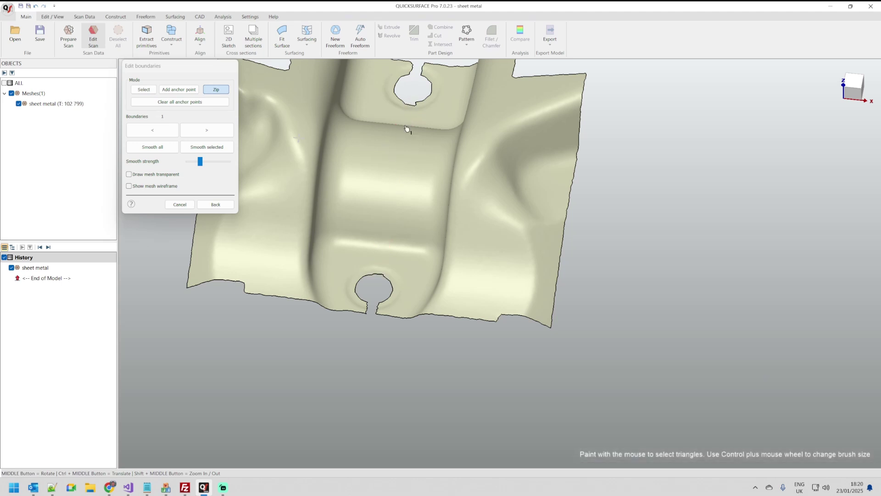
{"action": "scroll", "coordinate": [374, 320], "scroll_direction": "up", "scroll_amount": 5}
{"action": "scroll", "coordinate": [374, 319], "scroll_direction": "up", "scroll_amount": 2}
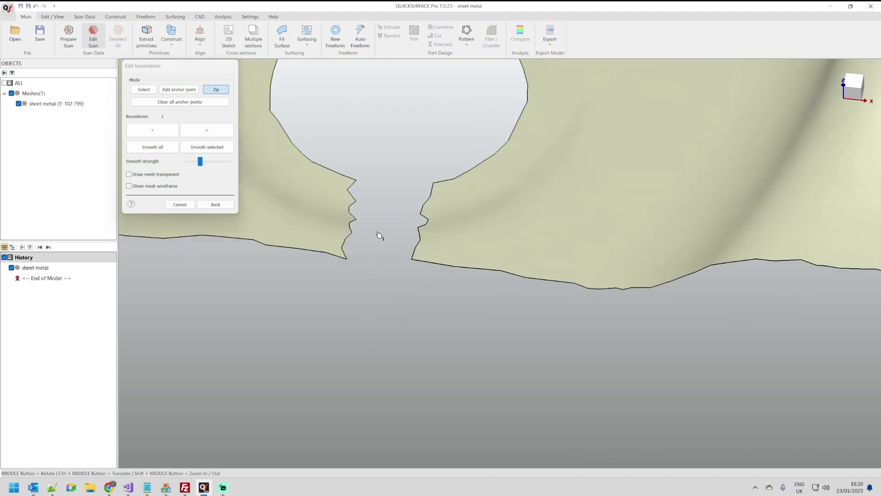
{"action": "middle_click_drag", "start_coordinate": [378, 234], "coordinate": [376, 212]}
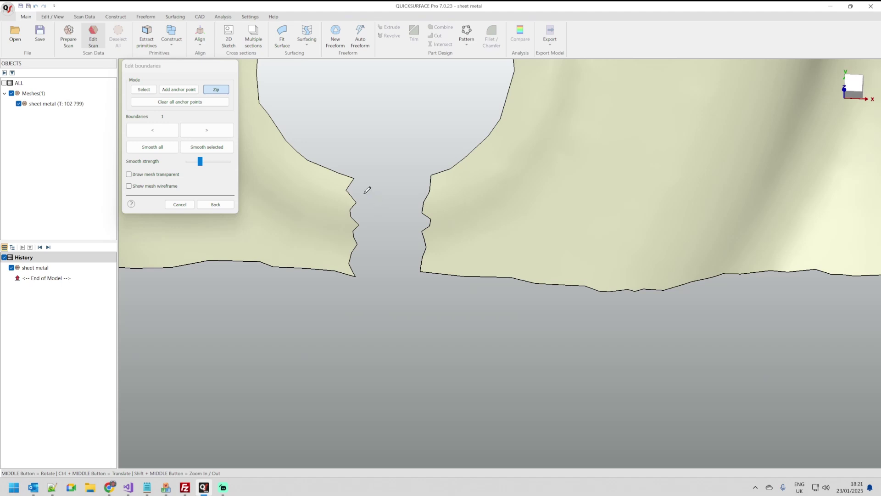
Anchor both edges of the small gap below the bottom hole and zip it shut.
{"action": "left_click", "coordinate": [353, 178]}
{"action": "left_click", "coordinate": [420, 271]}
{"action": "left_click", "coordinate": [358, 244]}
{"action": "left_click", "coordinate": [423, 240]}
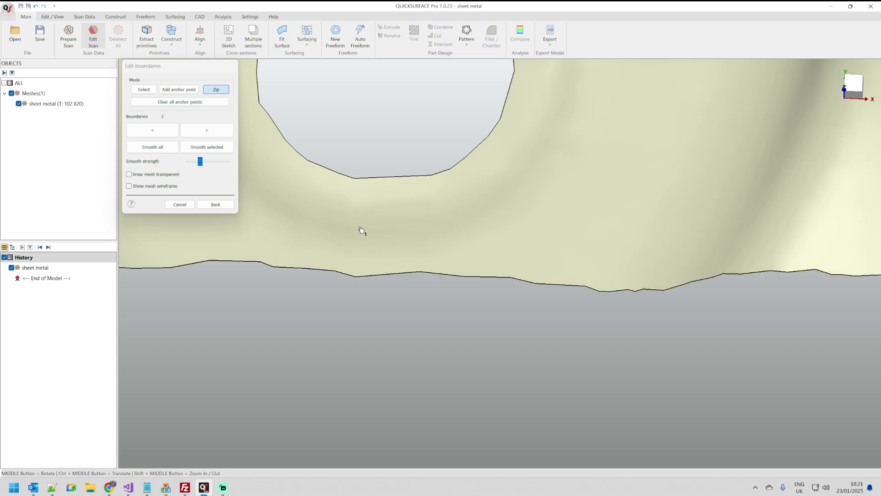
{"action": "left_click", "coordinate": [129, 186]}
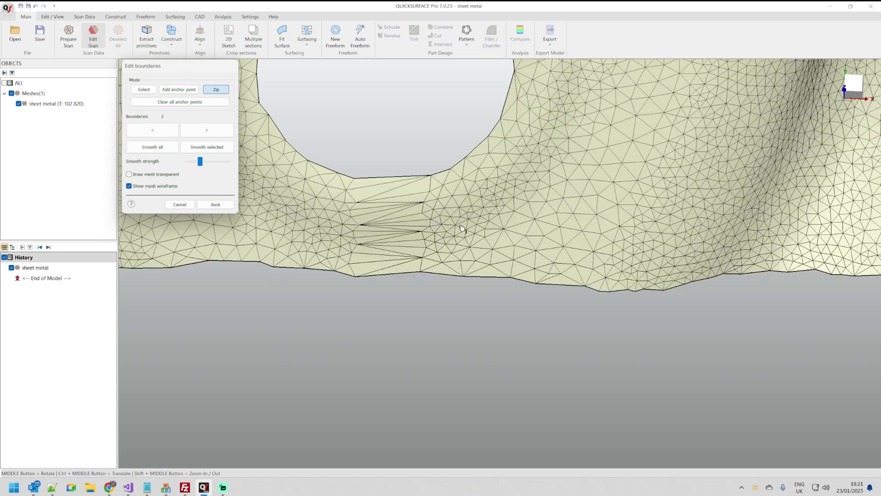
{"action": "scroll", "coordinate": [372, 277], "scroll_direction": "down", "scroll_amount": 5}
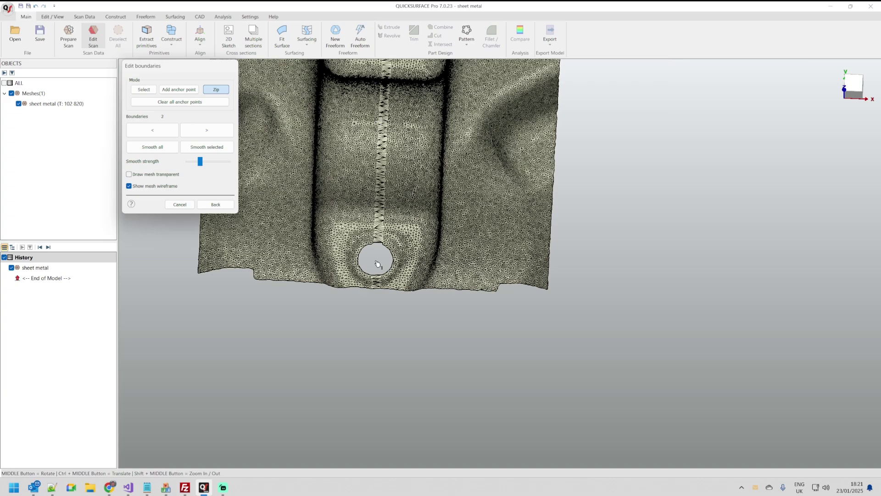
{"action": "scroll", "coordinate": [390, 202], "scroll_direction": "down", "scroll_amount": 2}
{"action": "scroll", "coordinate": [395, 225], "scroll_direction": "up", "scroll_amount": 8}
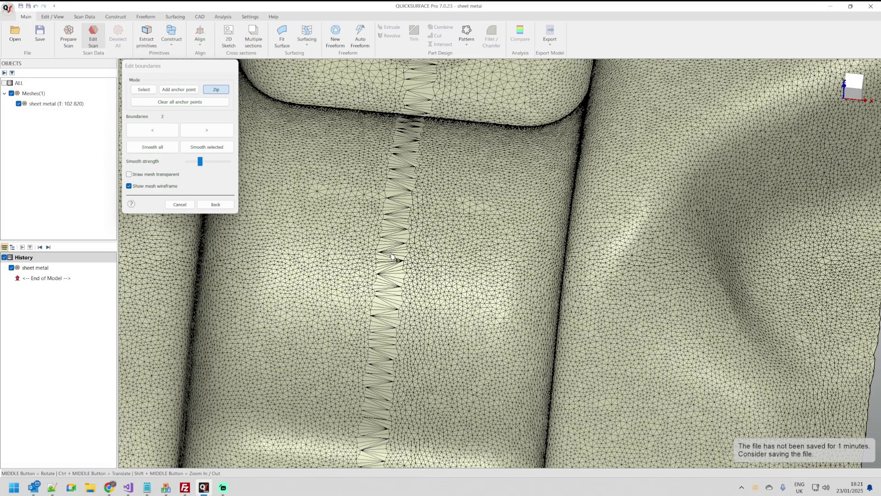
{"action": "middle_click_drag", "start_coordinate": [505, 244], "coordinate": [473, 133]}
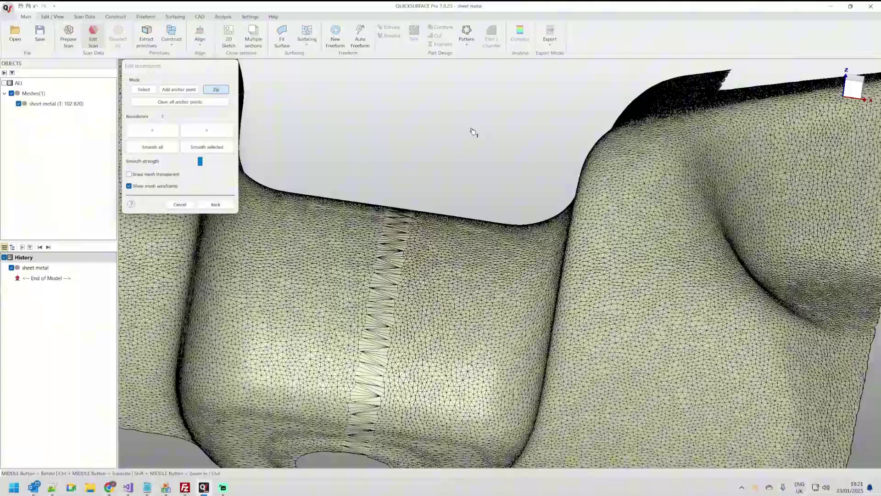
{"action": "scroll", "coordinate": [395, 222], "scroll_direction": "up", "scroll_amount": 5}
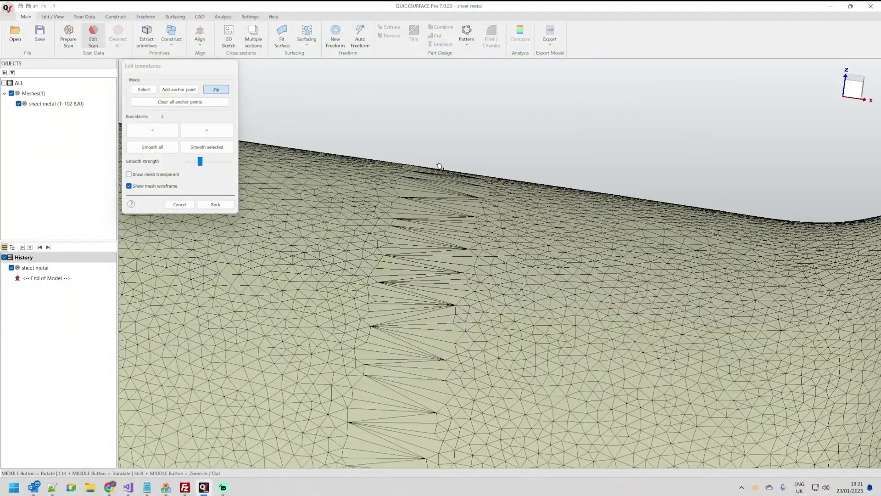
{"action": "scroll", "coordinate": [422, 206], "scroll_direction": "down", "scroll_amount": 10}
{"action": "middle_click_drag", "start_coordinate": [423, 205], "coordinate": [413, 193]}
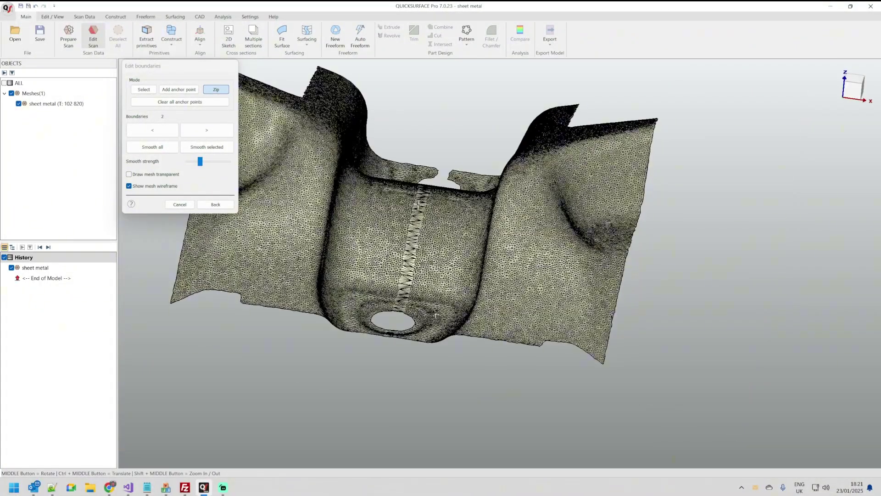
{"action": "left_click", "coordinate": [155, 189]}
{"action": "middle_click_drag", "start_coordinate": [478, 317], "coordinate": [394, 352]}
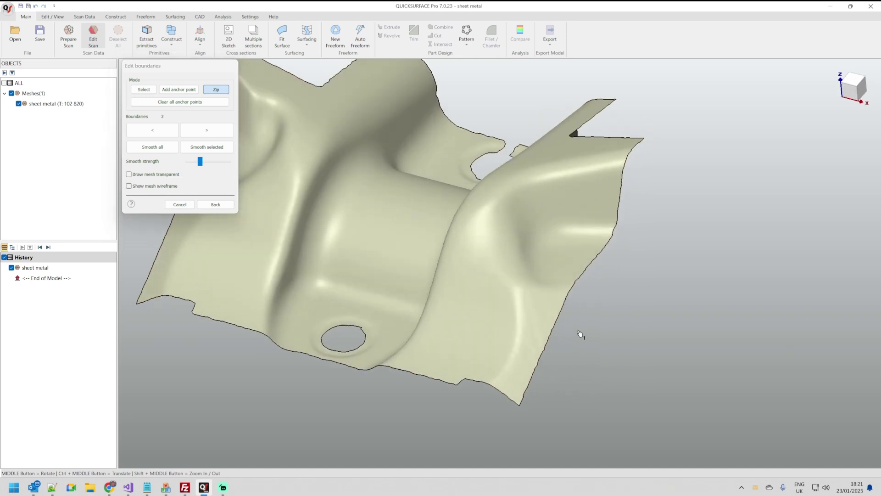
{"action": "scroll", "coordinate": [638, 348], "scroll_direction": "down", "scroll_amount": 3}
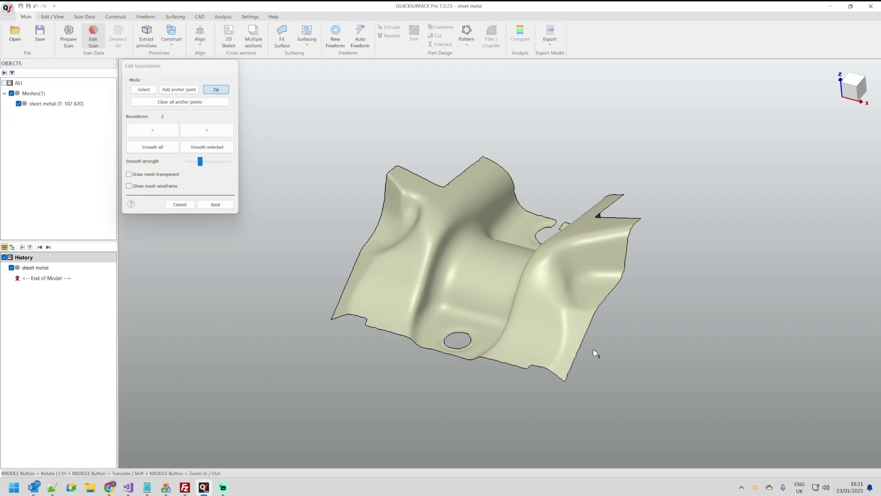